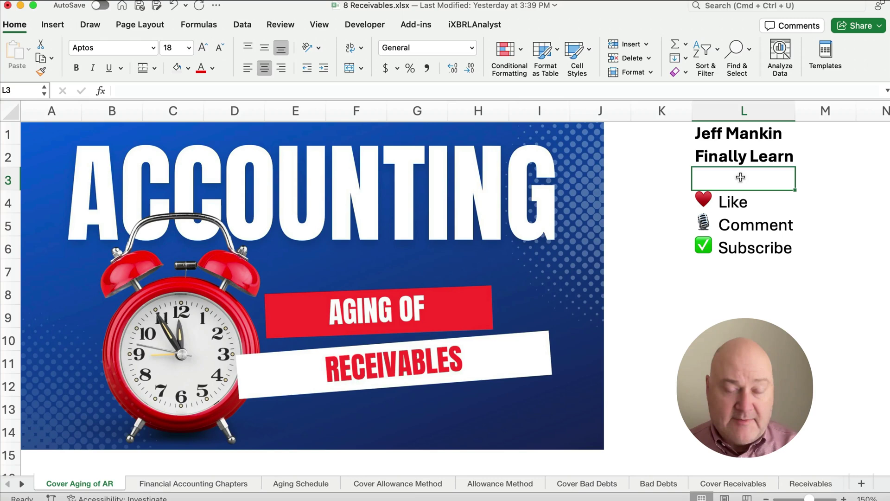
- Move two sheets right from the Cover Aging of AR tab to the Aging Schedule sheet
{"action": "key", "text": "alt+Right"}
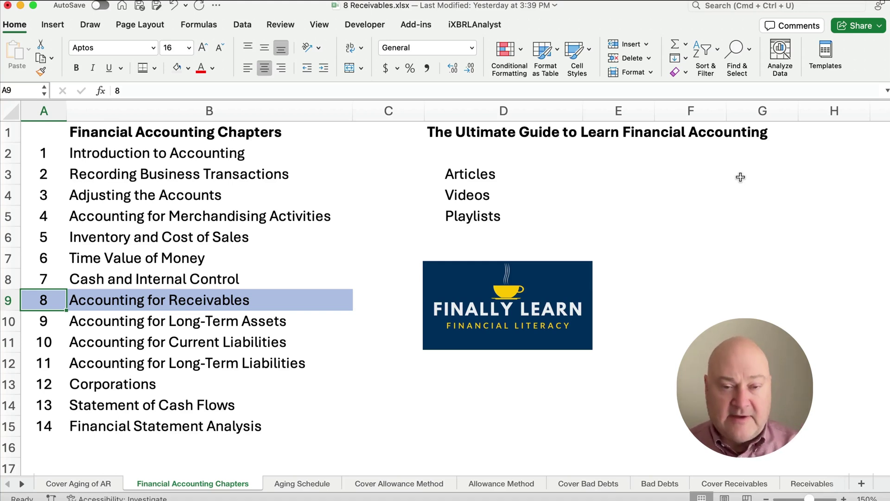
{"action": "key", "text": "alt+Right"}
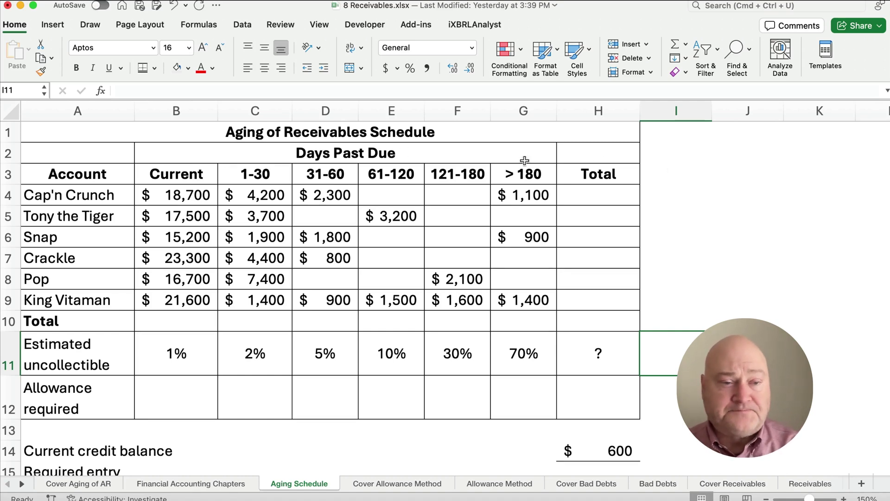
{"action": "left_click_drag", "start_coordinate": [103, 190], "coordinate": [99, 296]}
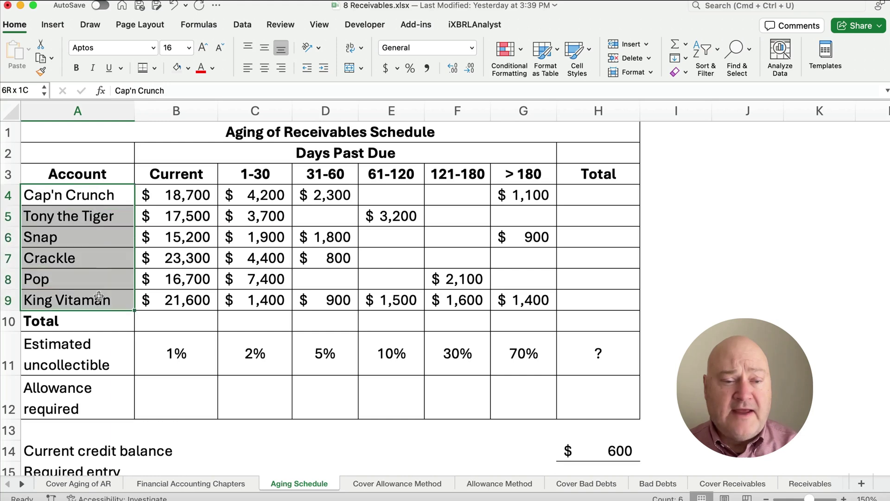
{"action": "left_click", "coordinate": [188, 203]}
{"action": "left_click_drag", "start_coordinate": [187, 202], "coordinate": [188, 292]}
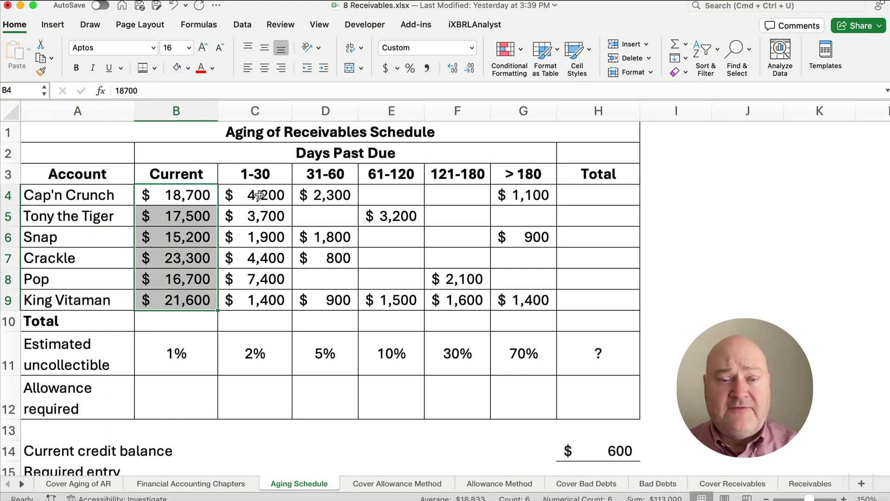
{"action": "left_click_drag", "start_coordinate": [250, 197], "coordinate": [261, 296]}
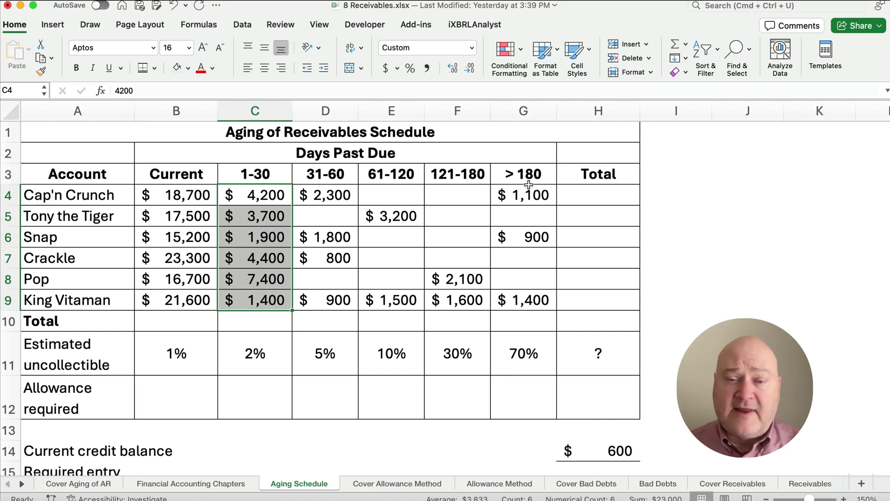
{"action": "left_click_drag", "start_coordinate": [527, 194], "coordinate": [532, 297]}
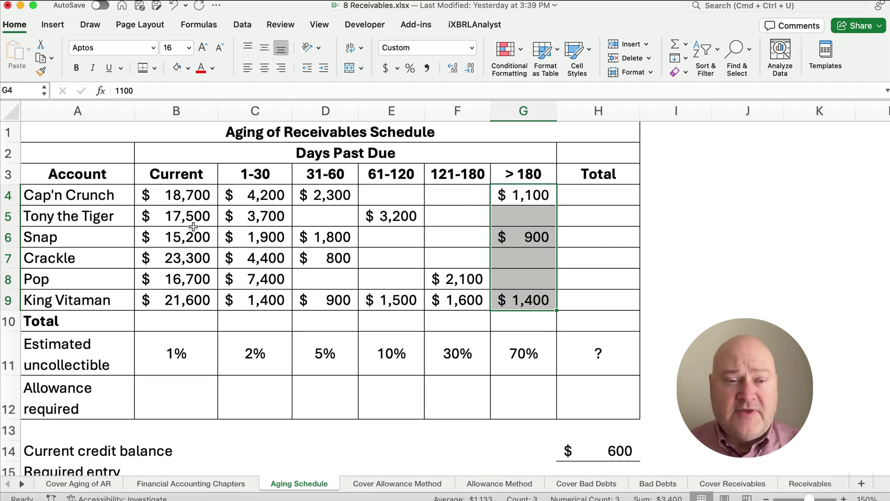
{"action": "left_click_drag", "start_coordinate": [179, 194], "coordinate": [202, 316]}
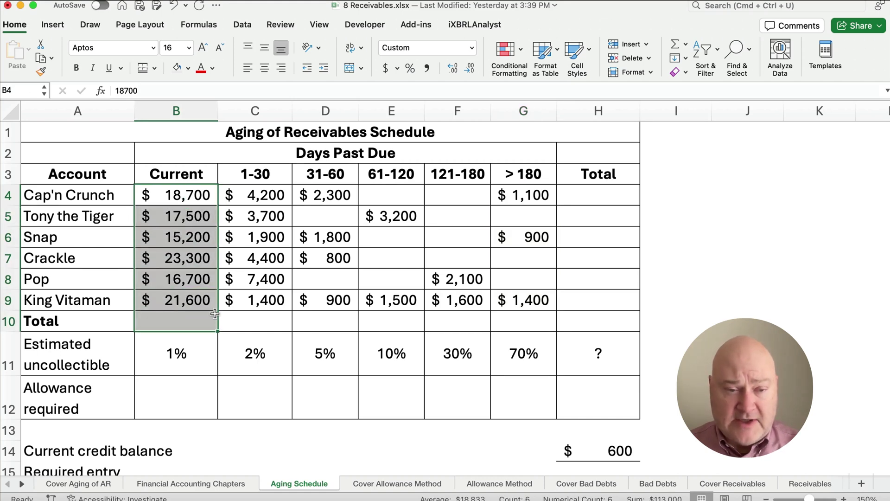
{"action": "left_click", "coordinate": [211, 320]}
{"action": "type", "text": "=s"}
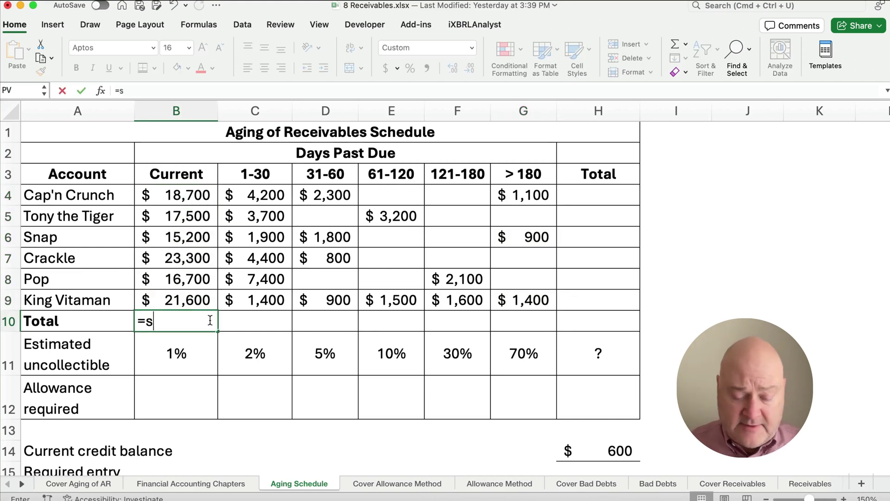
{"action": "type", "text": "um("}
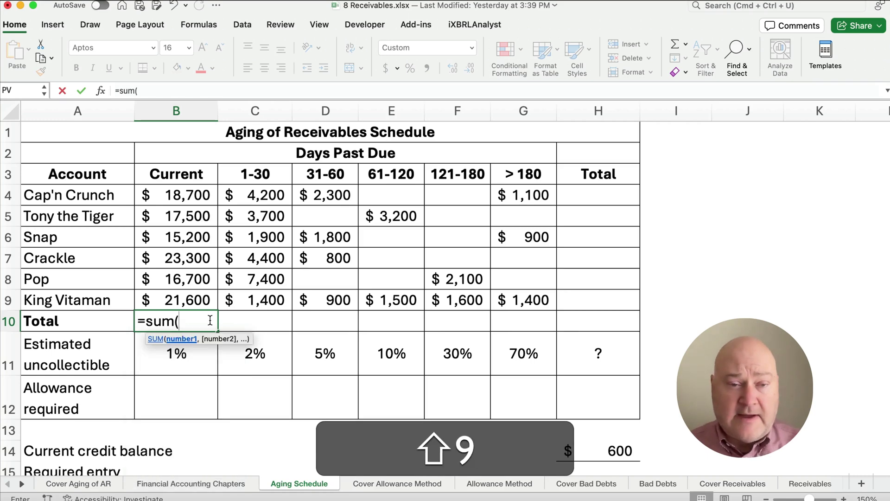
{"action": "left_click_drag", "start_coordinate": [187, 195], "coordinate": [188, 293]}
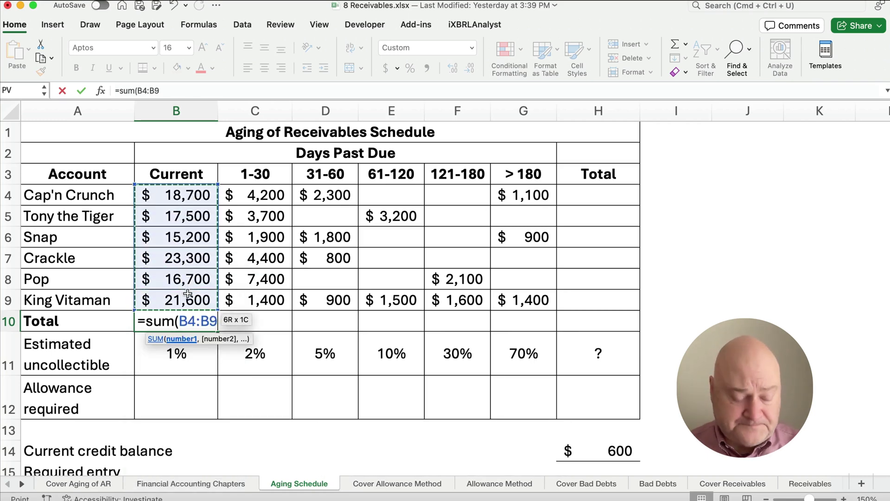
{"action": "type", "text": ")"}
{"action": "key", "text": "Return"}
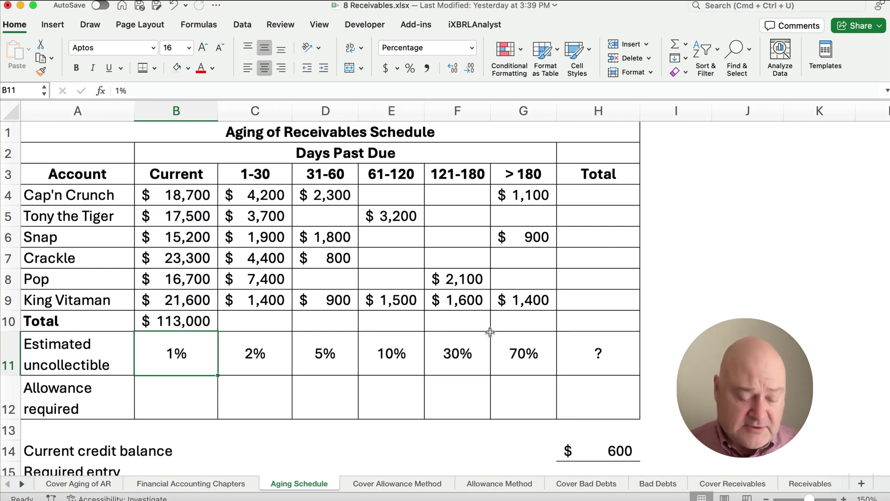
{"action": "left_click", "coordinate": [194, 317]}
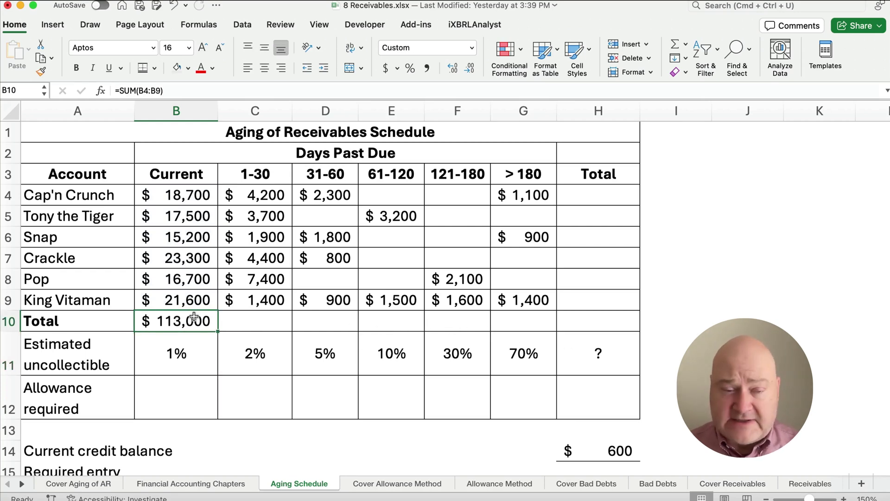
{"action": "key", "text": "Delete"}
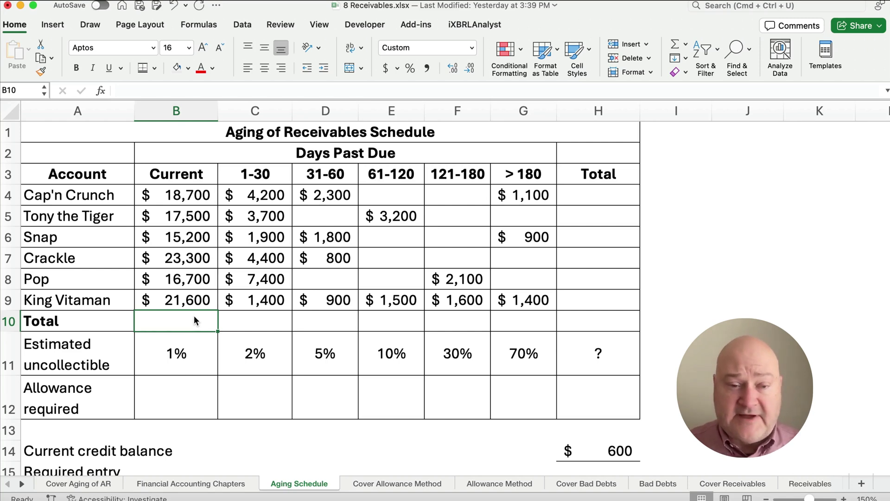
- AutoSum B4:H10 to total every aging bucket in row 10 and each account in column H
{"action": "left_click_drag", "start_coordinate": [190, 194], "coordinate": [617, 317]}
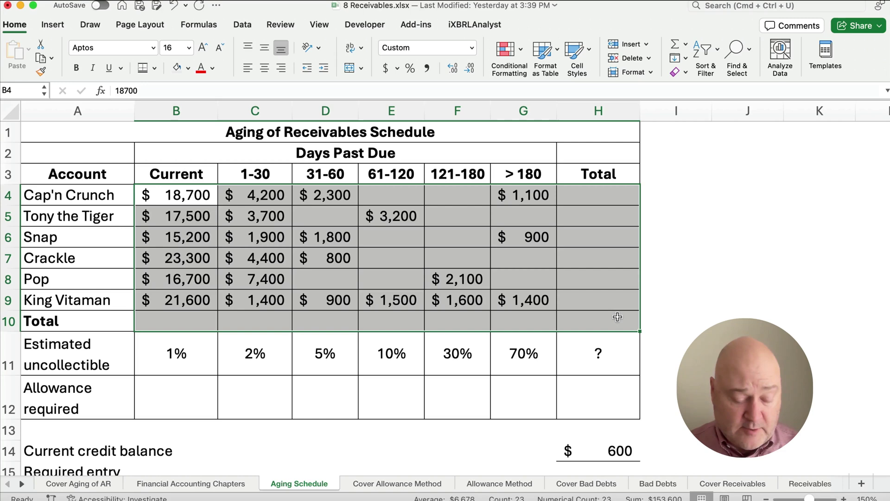
{"action": "key", "text": "super+shift+t"}
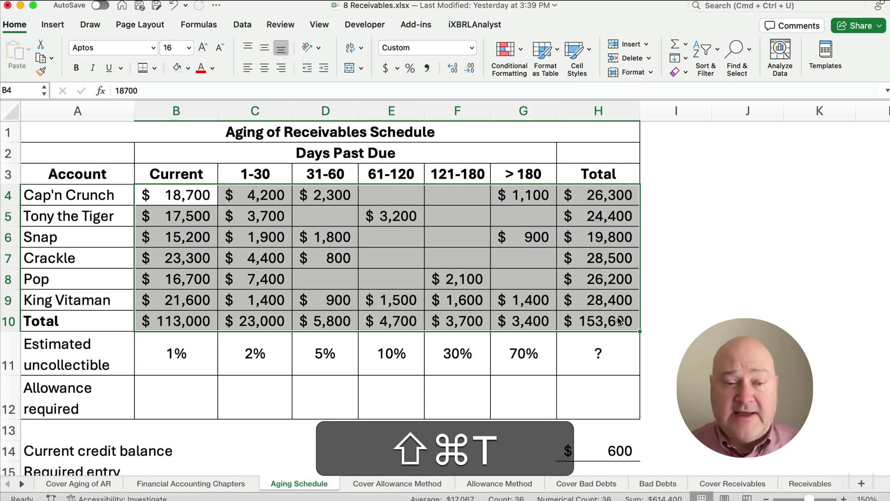
{"action": "left_click", "coordinate": [200, 326]}
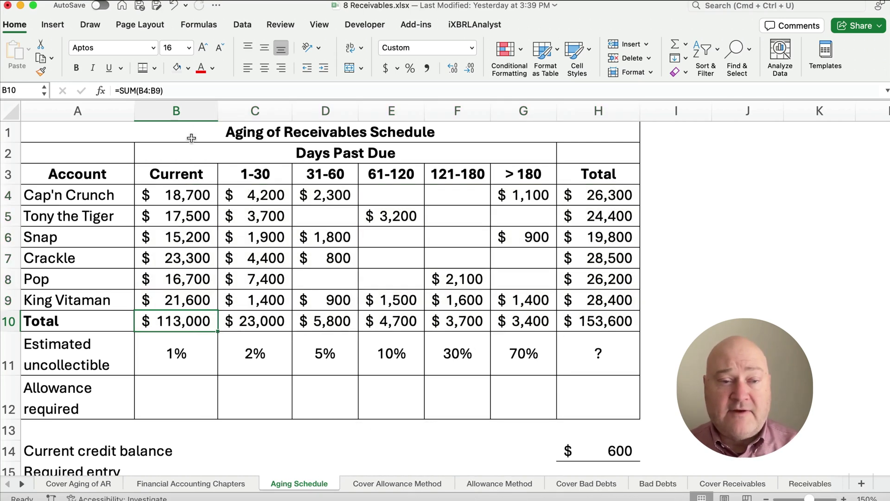
{"action": "left_click", "coordinate": [141, 90]}
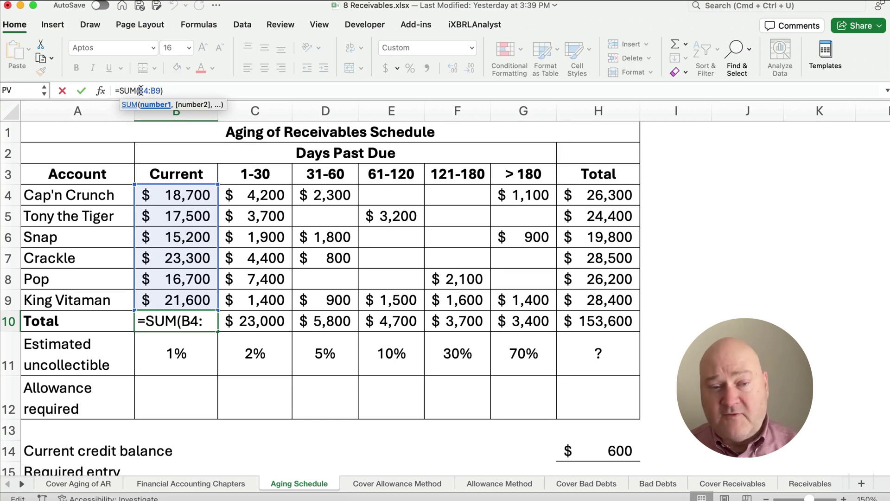
{"action": "key", "text": "Escape"}
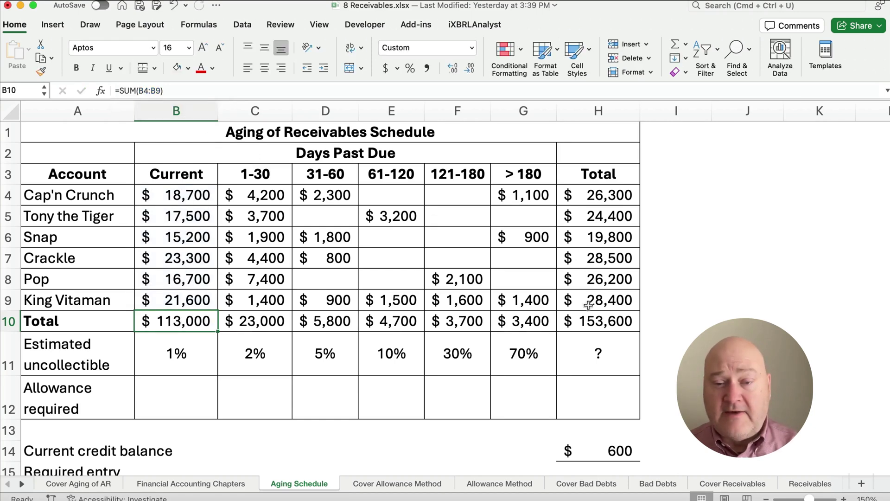
- Verify the SUM ranges for the >180 total, Snap's H6 total and the $153,600 grand total
{"action": "left_click", "coordinate": [534, 323]}
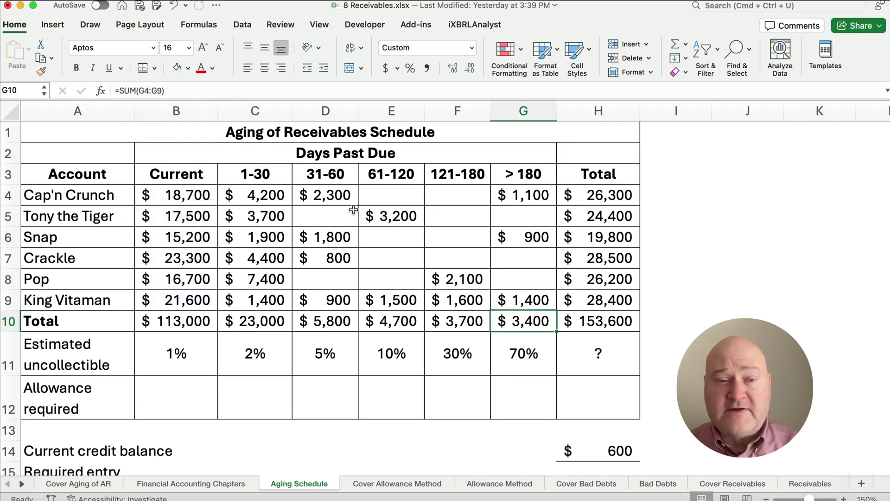
{"action": "left_click", "coordinate": [148, 90]}
{"action": "key", "text": "Escape"}
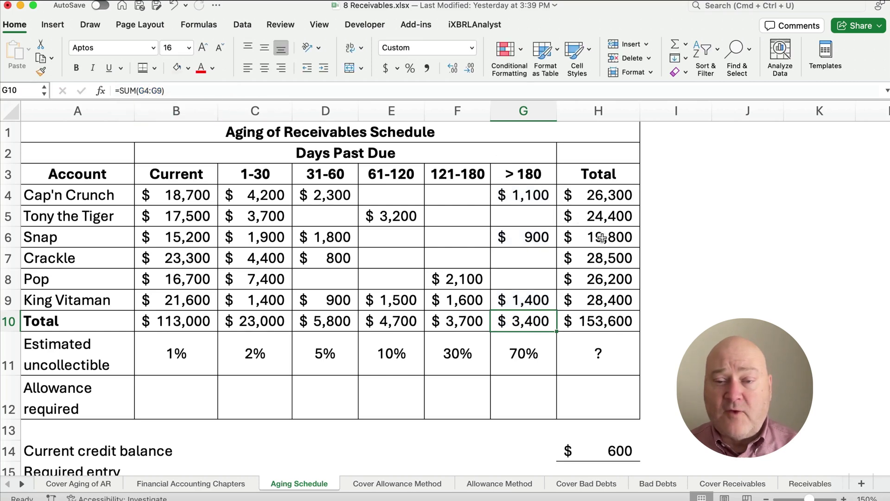
{"action": "left_click", "coordinate": [600, 239]}
{"action": "left_click", "coordinate": [137, 91]}
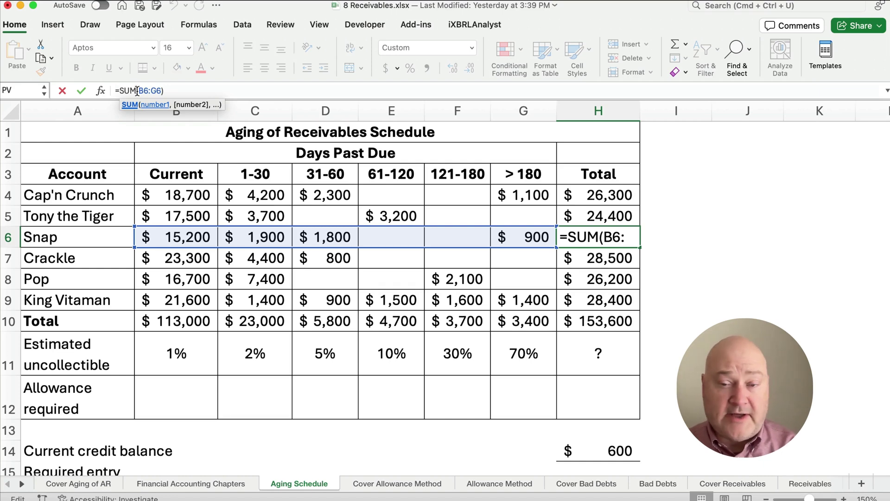
{"action": "key", "text": "Return"}
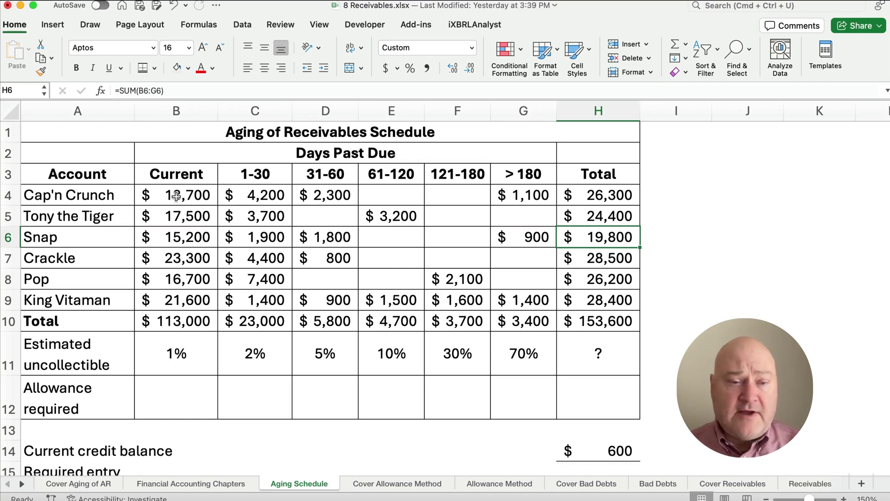
{"action": "left_click_drag", "start_coordinate": [176, 196], "coordinate": [179, 322]}
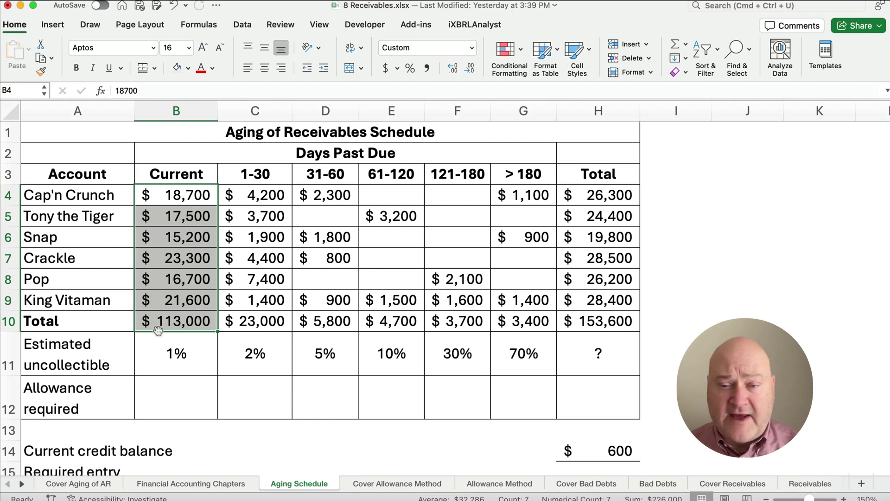
{"action": "left_click", "coordinate": [587, 323]}
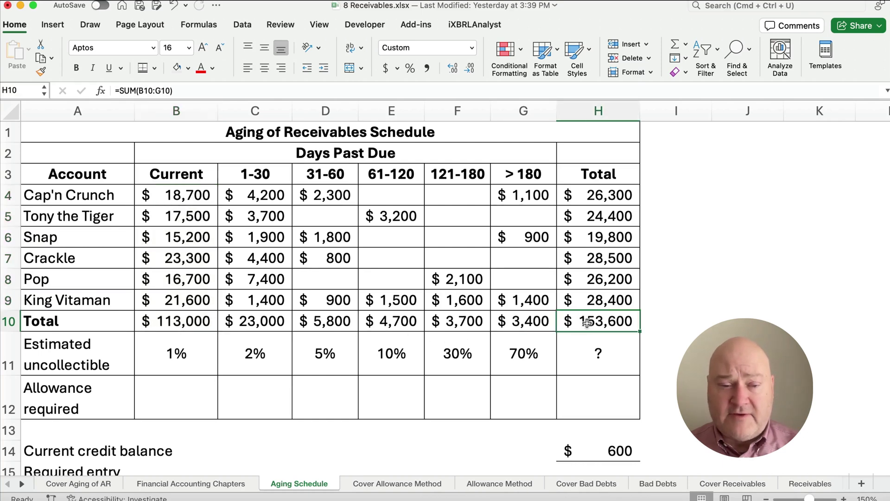
- Fill the Total row A10:H10 with a light green theme colour
{"action": "left_click", "coordinate": [50, 320]}
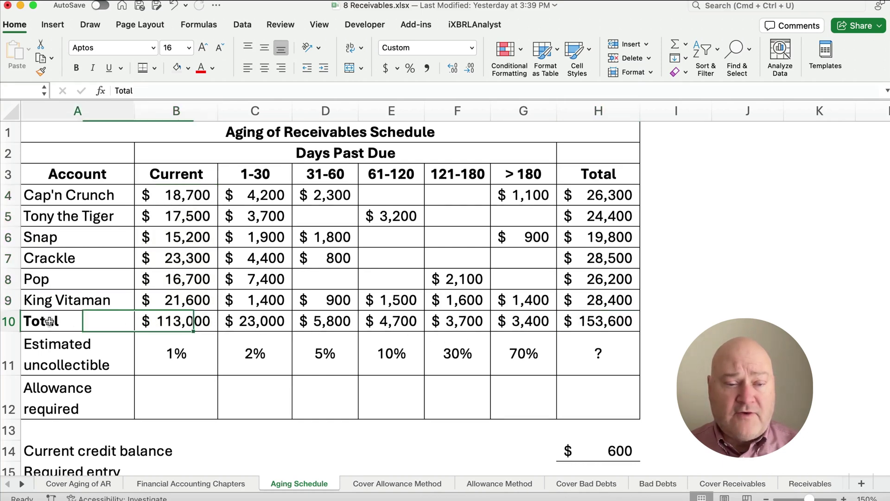
{"action": "left_click_drag", "start_coordinate": [50, 321], "coordinate": [603, 321]}
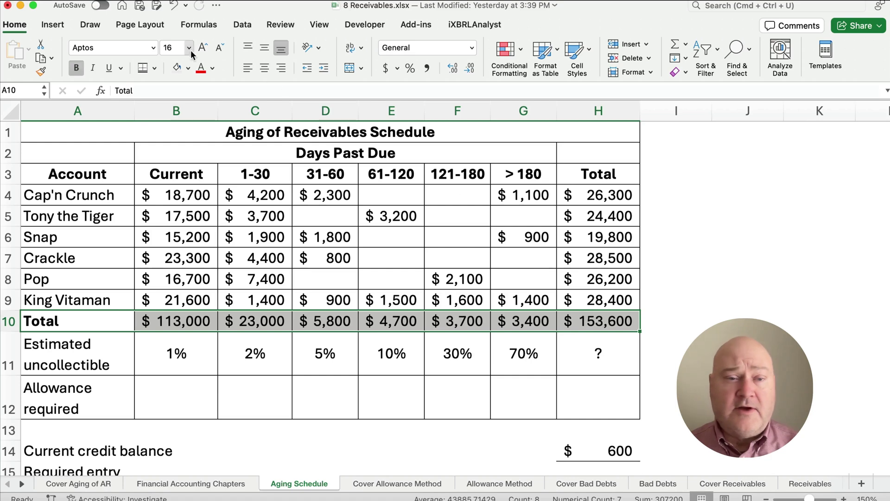
{"action": "left_click", "coordinate": [188, 68]}
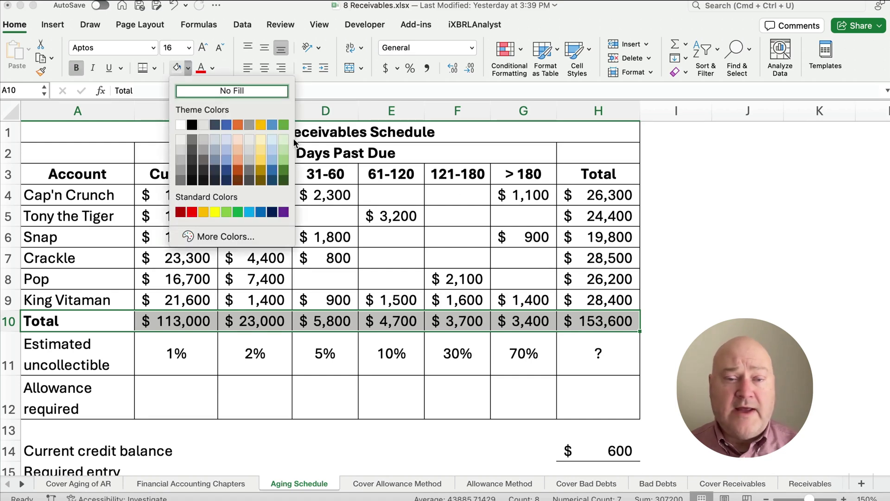
{"action": "left_click", "coordinate": [284, 140]}
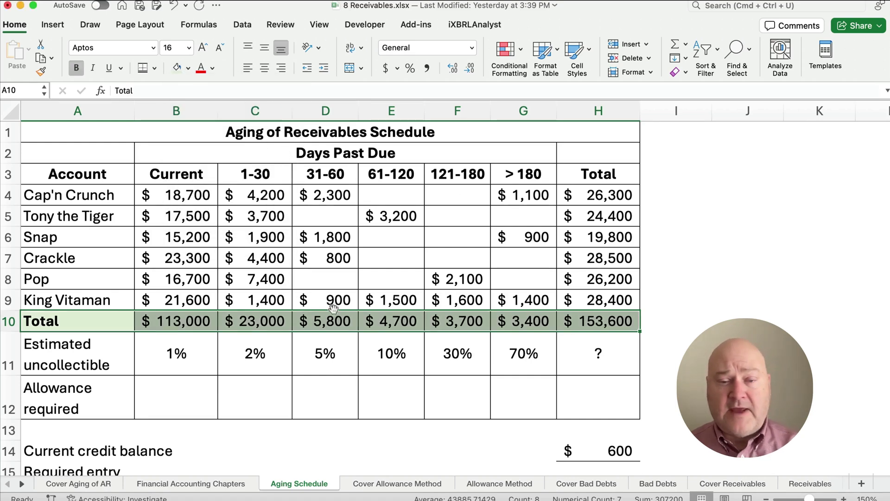
{"action": "left_click", "coordinate": [533, 326]}
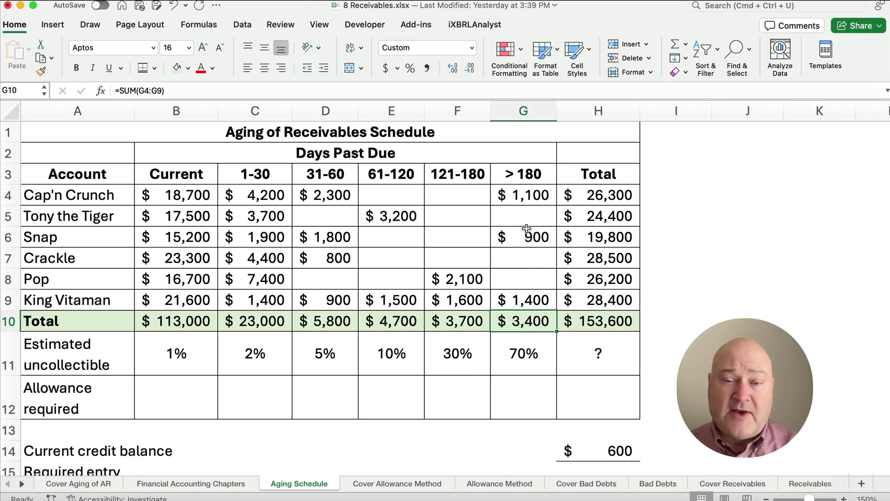
{"action": "left_click", "coordinate": [520, 179]}
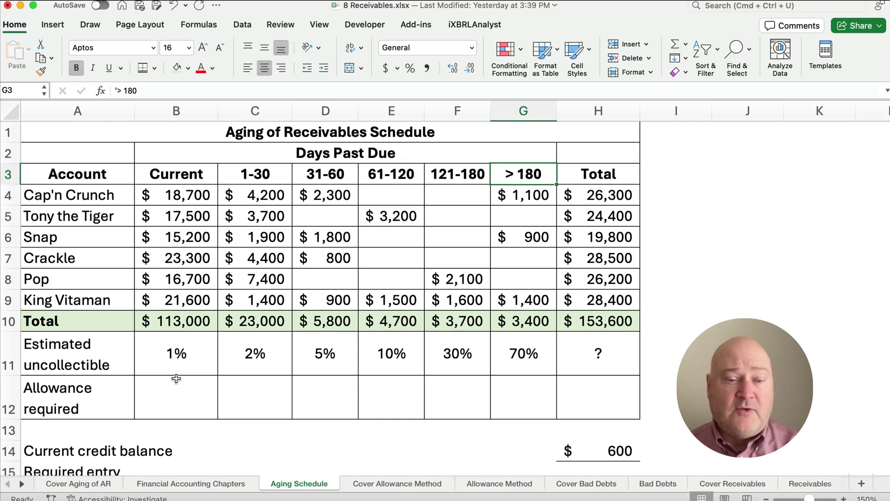
{"action": "left_click", "coordinate": [174, 359]}
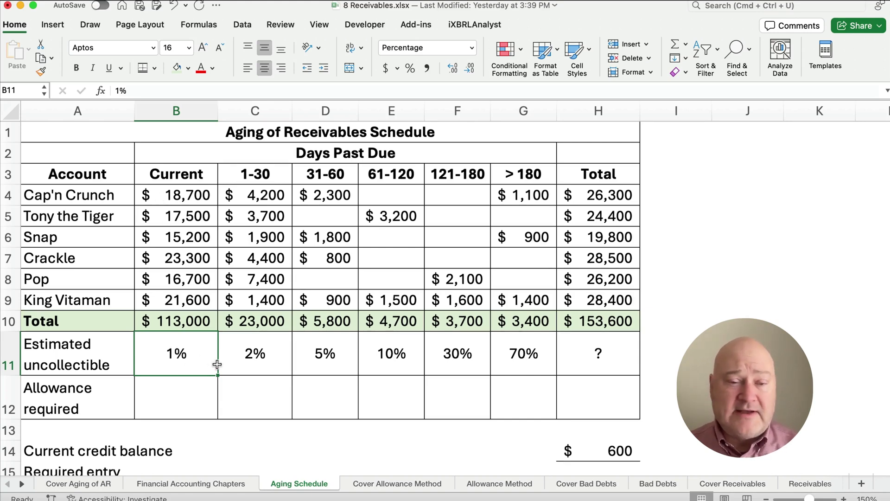
{"action": "left_click", "coordinate": [255, 357]}
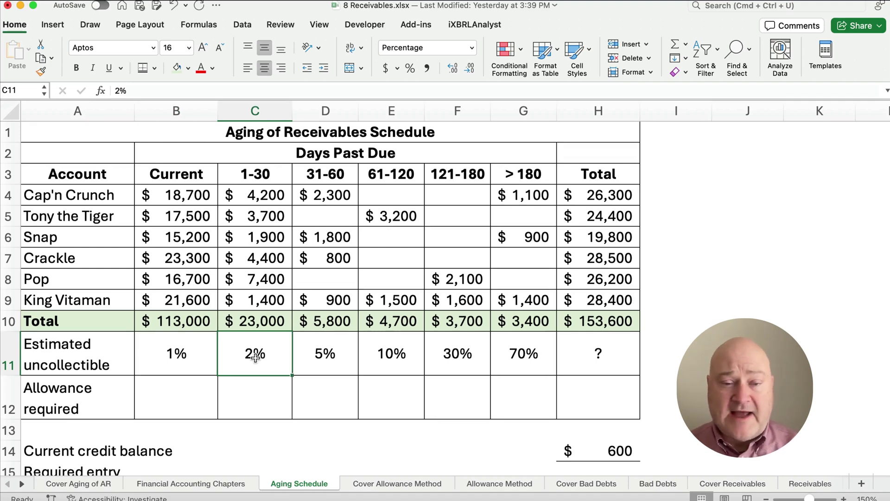
{"action": "left_click_drag", "start_coordinate": [255, 357], "coordinate": [507, 353]}
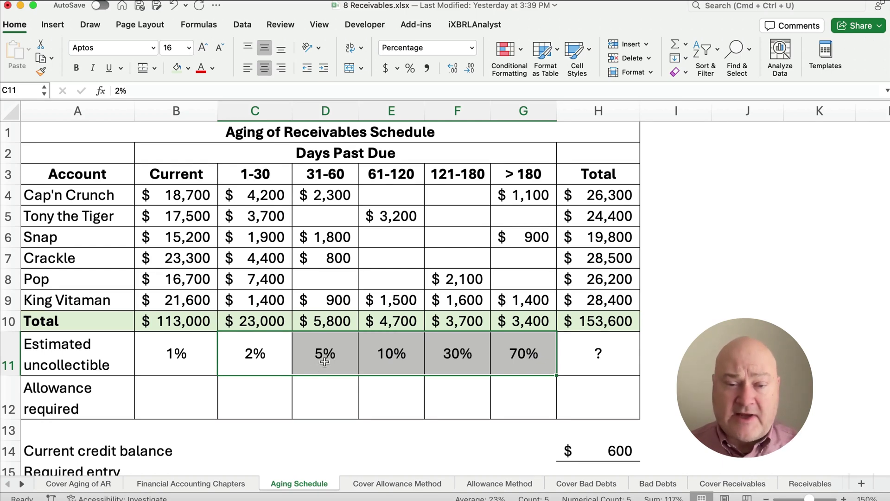
{"action": "left_click_drag", "start_coordinate": [327, 362], "coordinate": [511, 358]}
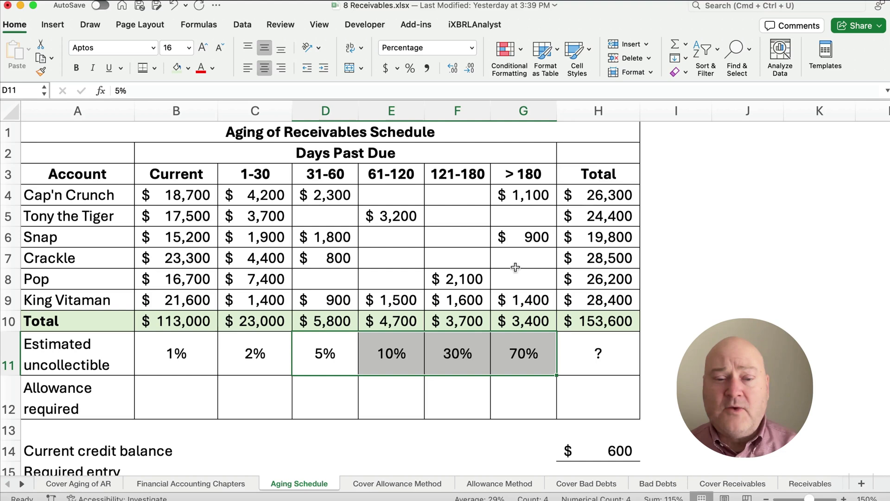
- Enter =B10*B11 in B12 and fill it across to G12 for each bucket's allowance
{"action": "left_click", "coordinate": [179, 393]}
{"action": "type", "text": "="}
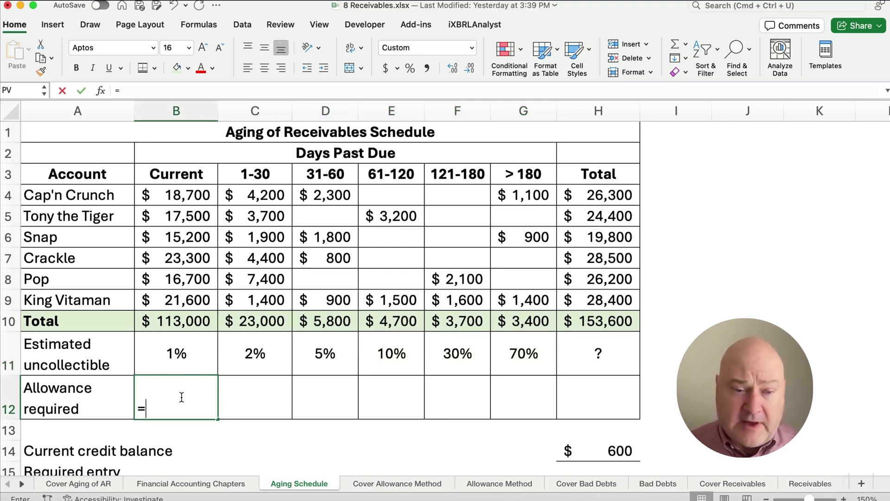
{"action": "key", "text": "Up"}
{"action": "key", "text": "Up"}
{"action": "key", "text": "Up"}
{"action": "key", "text": "Down"}
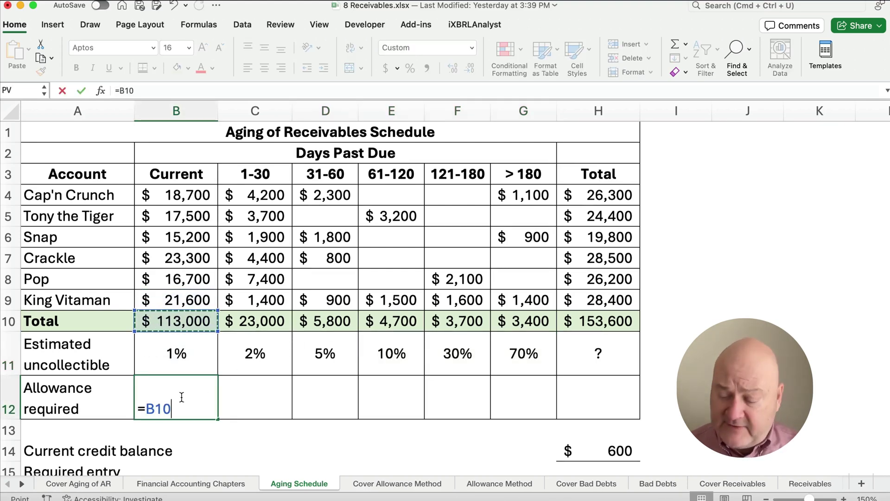
{"action": "type", "text": "*"}
{"action": "left_click", "coordinate": [172, 353]}
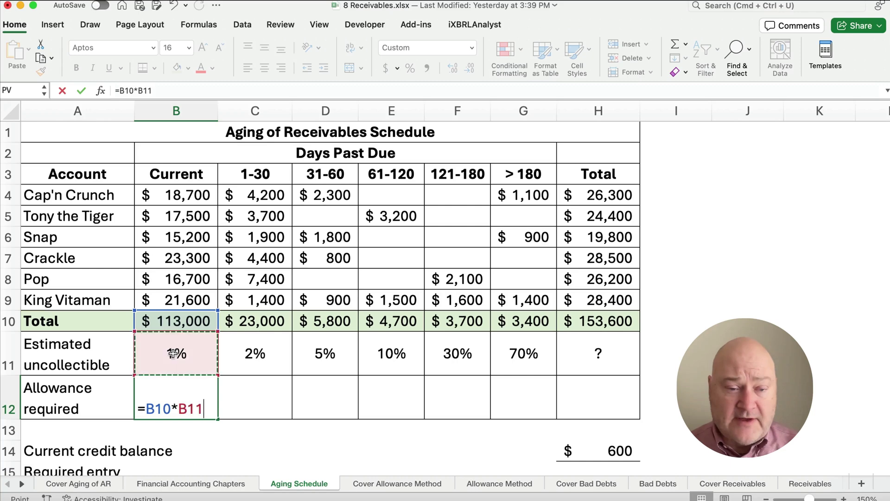
{"action": "key", "text": "Return"}
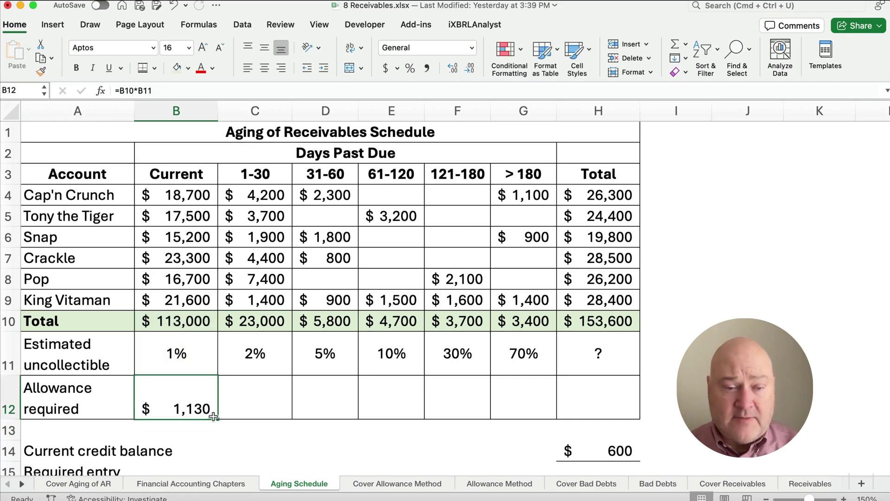
{"action": "left_click_drag", "start_coordinate": [214, 416], "coordinate": [565, 413]}
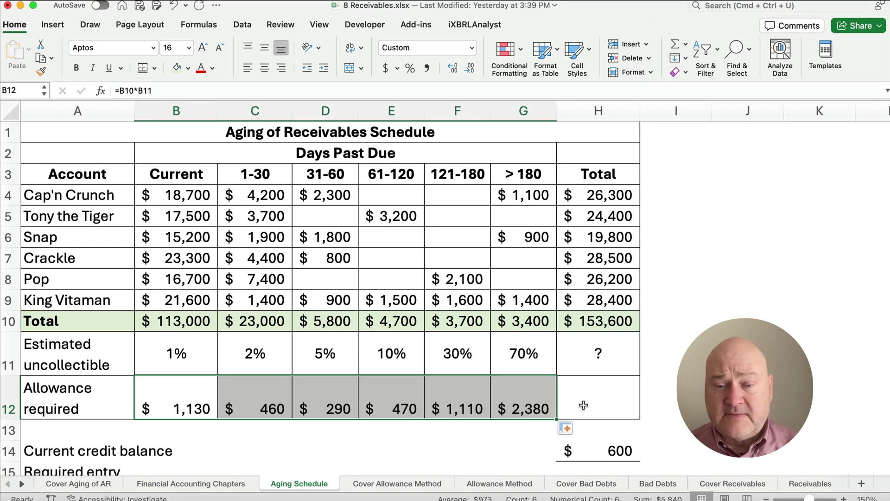
- Sum the allowances B12:G12 into H12, giving a $5,840 total
{"action": "left_click", "coordinate": [599, 397]}
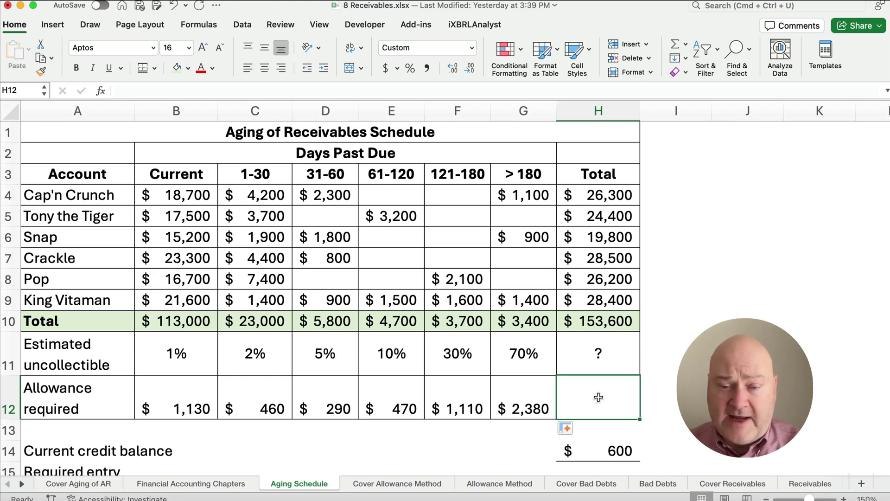
{"action": "left_click_drag", "start_coordinate": [184, 392], "coordinate": [572, 399]}
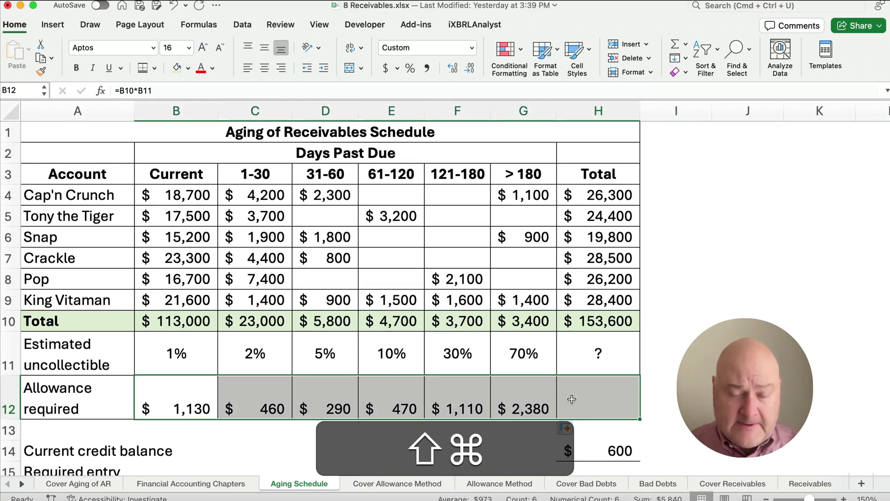
{"action": "key", "text": "super+shift+t"}
{"action": "left_click", "coordinate": [603, 401]}
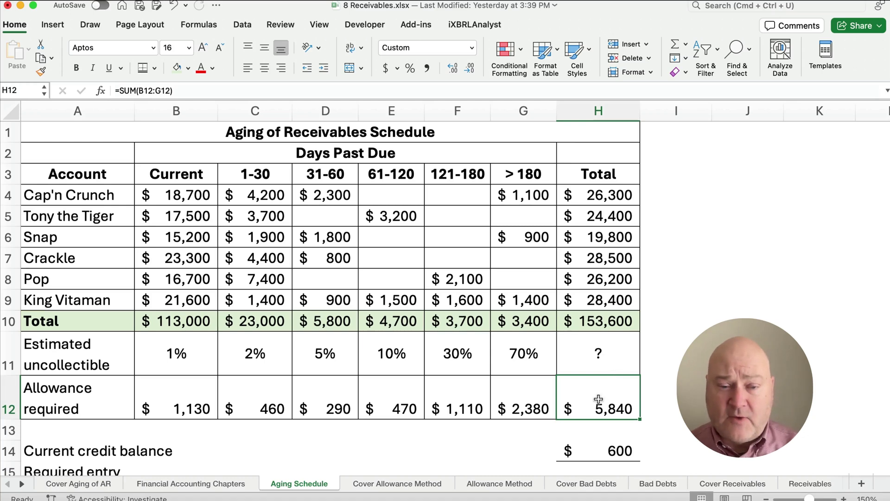
- Enter =H12/H10 in H11 for the overall estimated uncollectible rate
{"action": "left_click", "coordinate": [601, 357]}
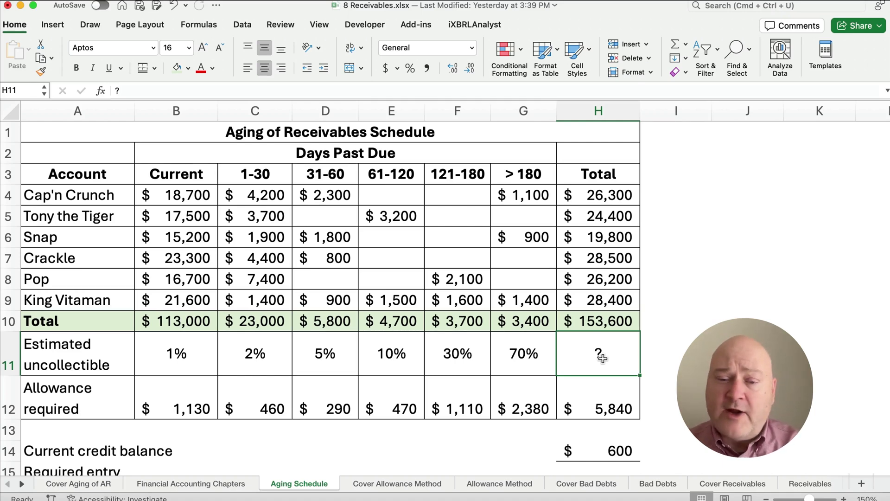
{"action": "type", "text": "="}
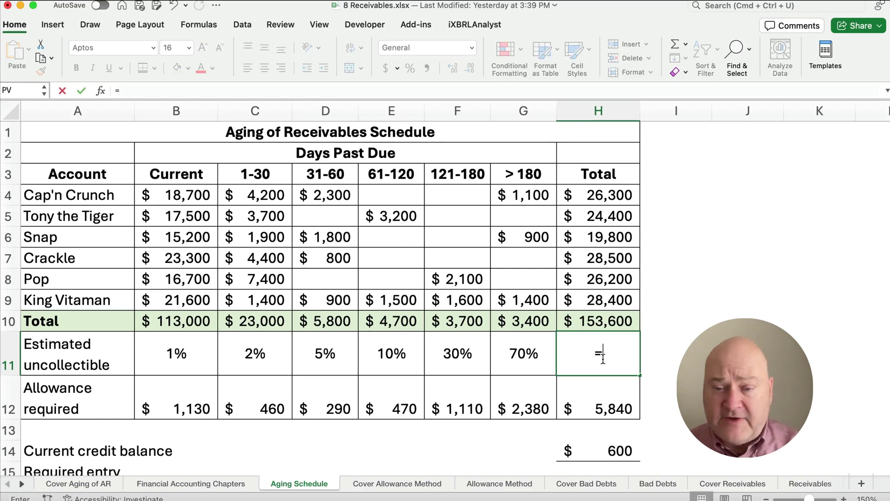
{"action": "key", "text": "Down"}
{"action": "type", "text": "/"}
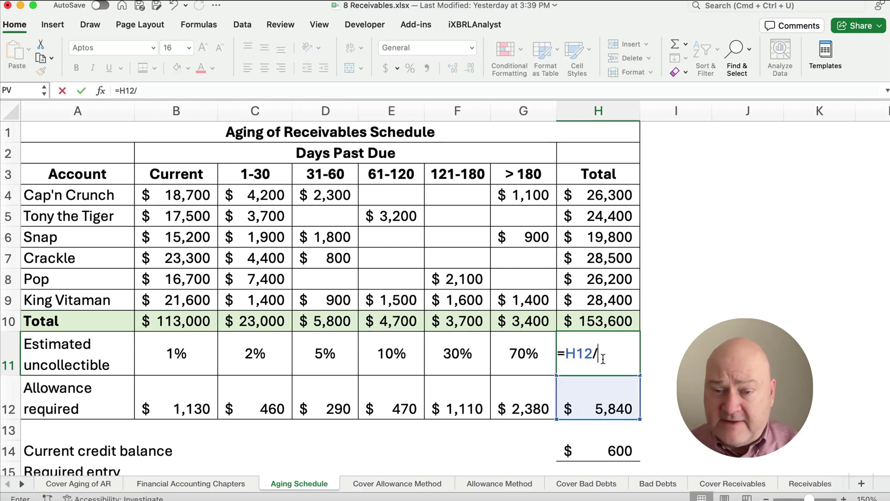
{"action": "left_click", "coordinate": [598, 320]}
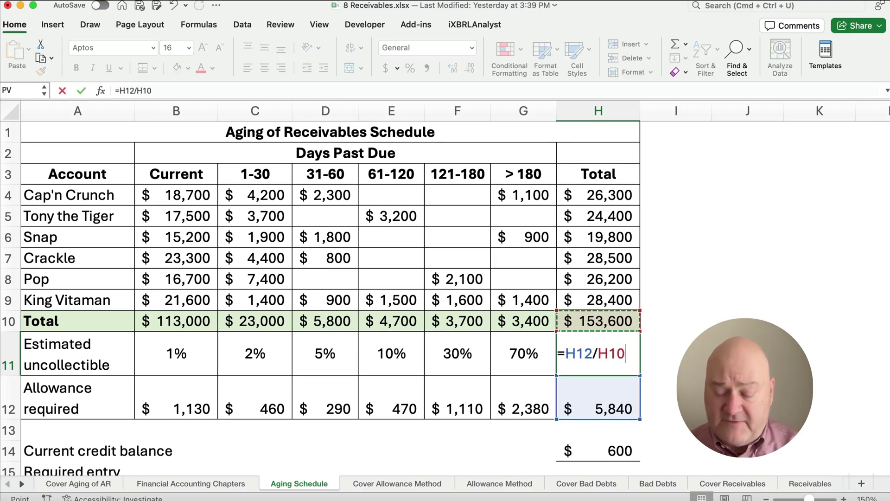
{"action": "key", "text": "Return"}
{"action": "key", "text": "Up"}
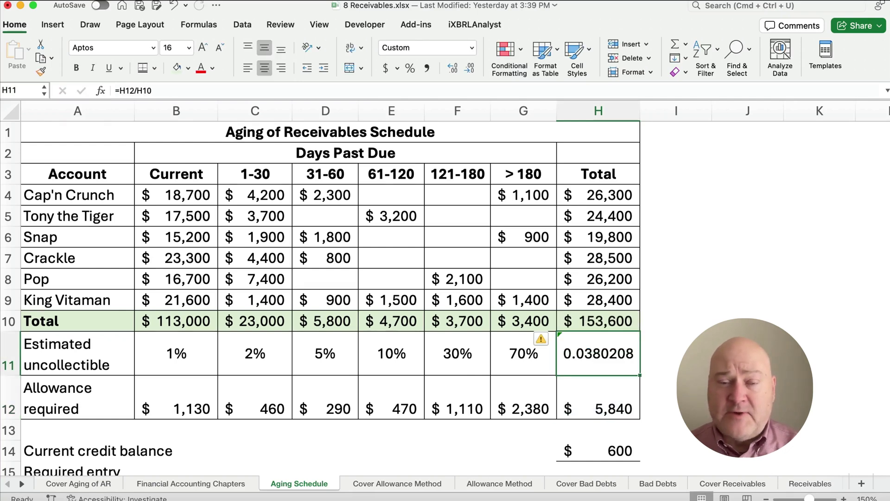
- Format H11 as a bold percentage with two decimals, showing 3.80%
{"action": "left_click", "coordinate": [408, 73]}
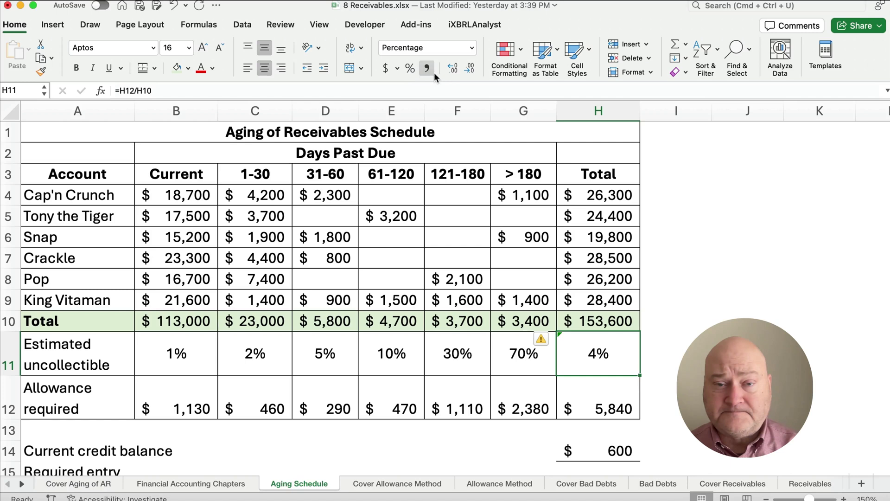
{"action": "left_click", "coordinate": [451, 71]}
{"action": "left_click", "coordinate": [451, 71]}
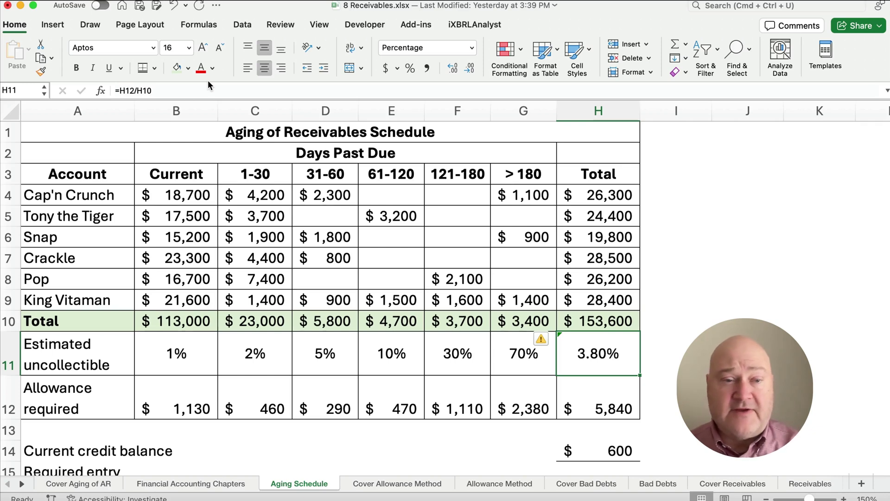
{"action": "left_click", "coordinate": [76, 67]}
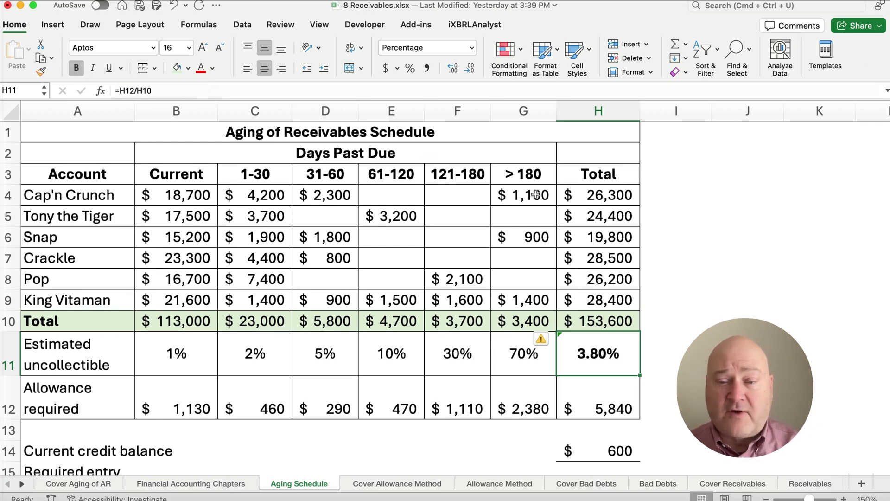
{"action": "left_click", "coordinate": [797, 279]}
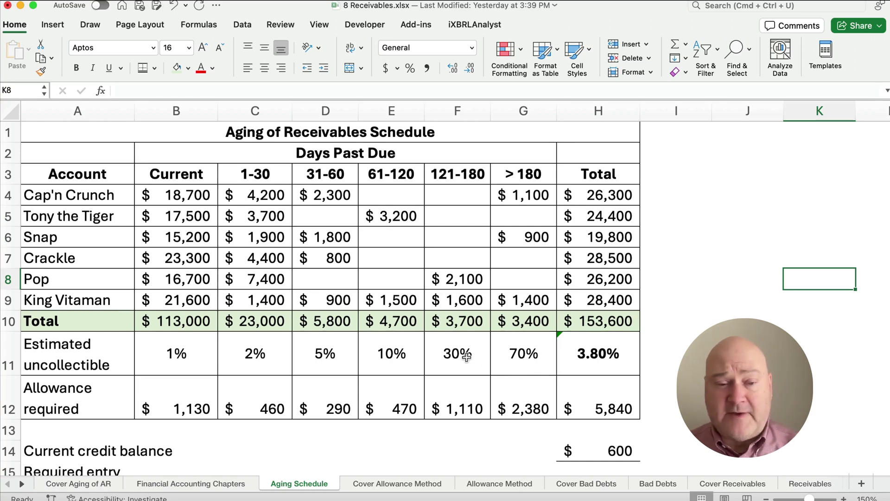
- Enter =H12-H14 in H15 so the required entry is $5,840 less $600, or $5,240
{"action": "scroll", "coordinate": [294, 401], "scroll_direction": "down", "scroll_amount": 1}
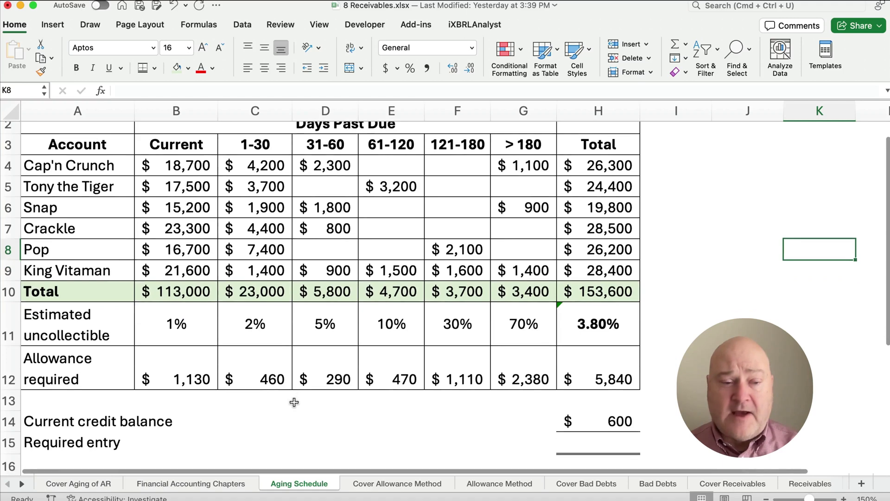
{"action": "left_click", "coordinate": [618, 378]}
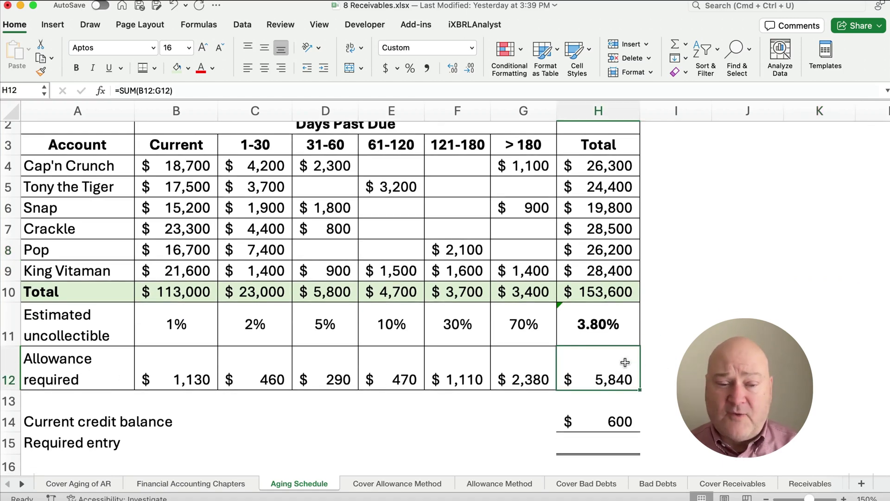
{"action": "scroll", "coordinate": [478, 412], "scroll_direction": "down", "scroll_amount": 3}
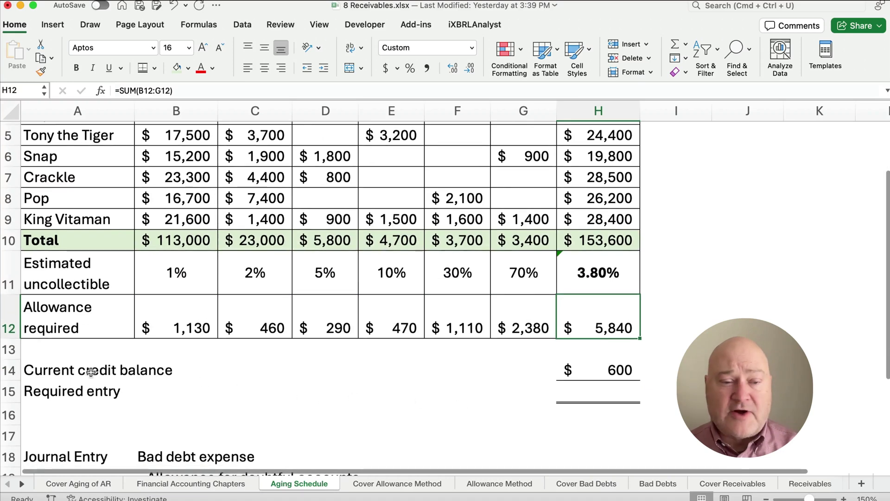
{"action": "left_click", "coordinate": [610, 373]}
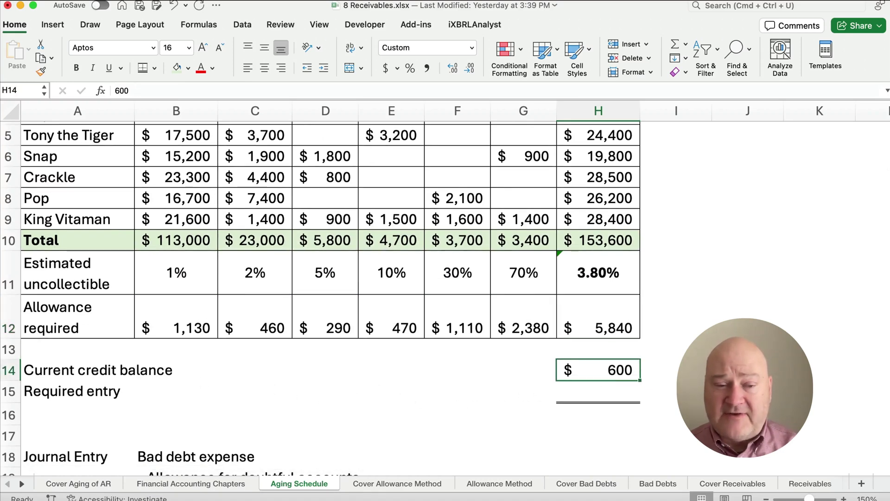
{"action": "left_click", "coordinate": [612, 388]}
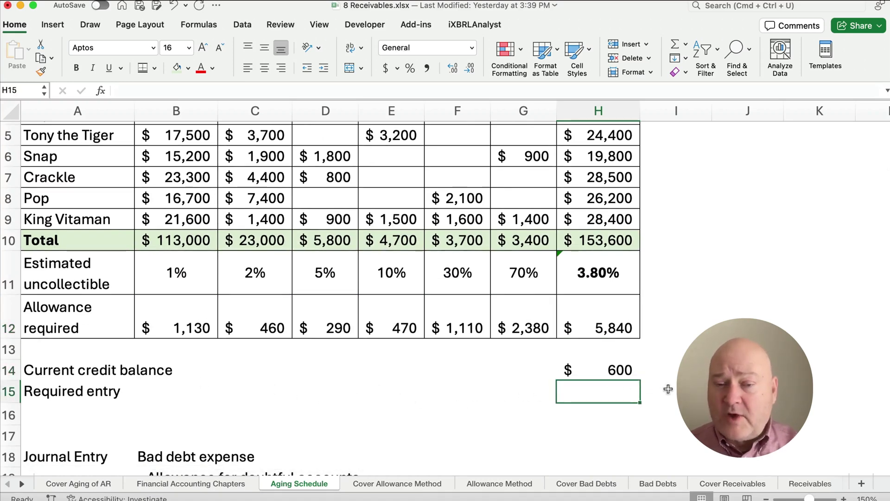
{"action": "type", "text": "="}
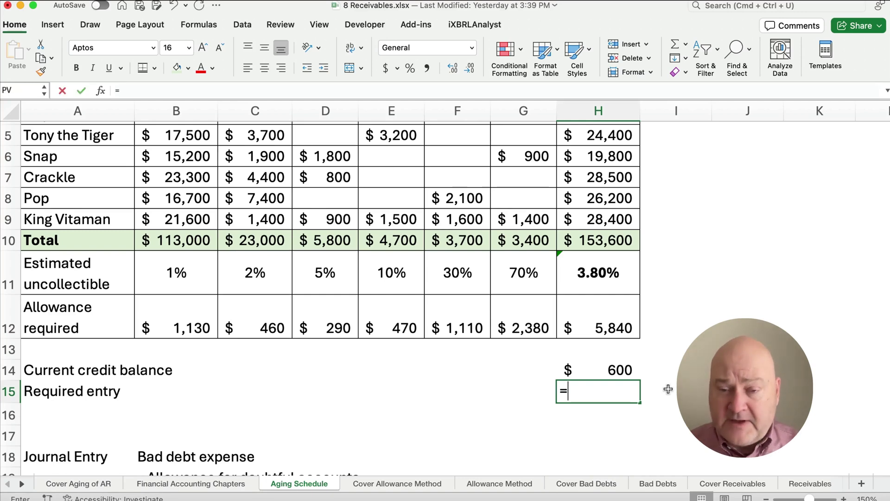
{"action": "key", "text": "Up"}
{"action": "key", "text": "Up"}
{"action": "key", "text": "Up"}
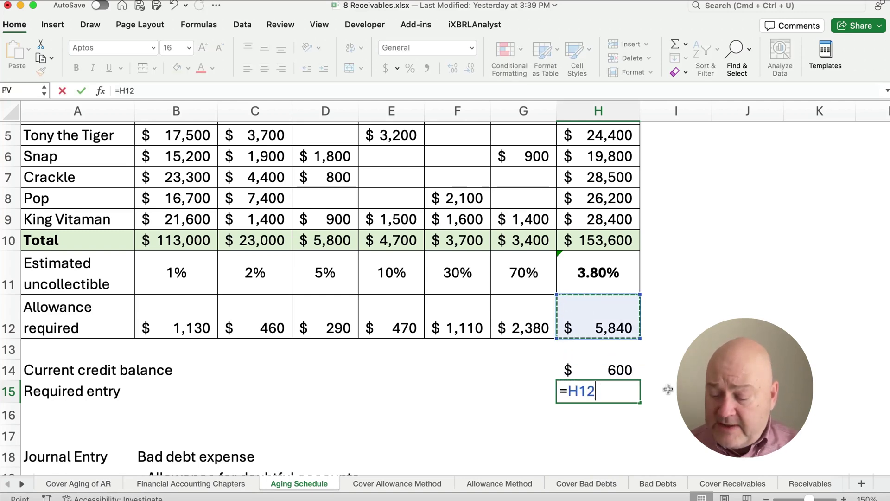
{"action": "type", "text": "-"}
{"action": "left_click", "coordinate": [621, 369]}
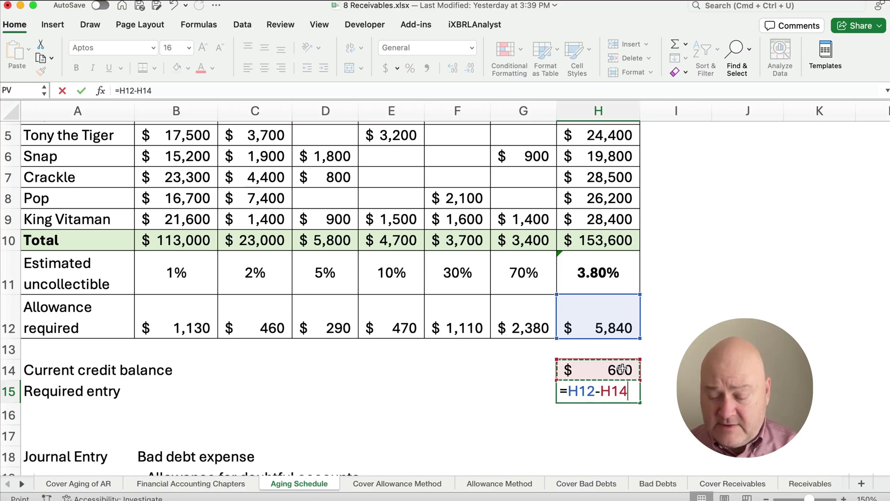
{"action": "key", "text": "Return"}
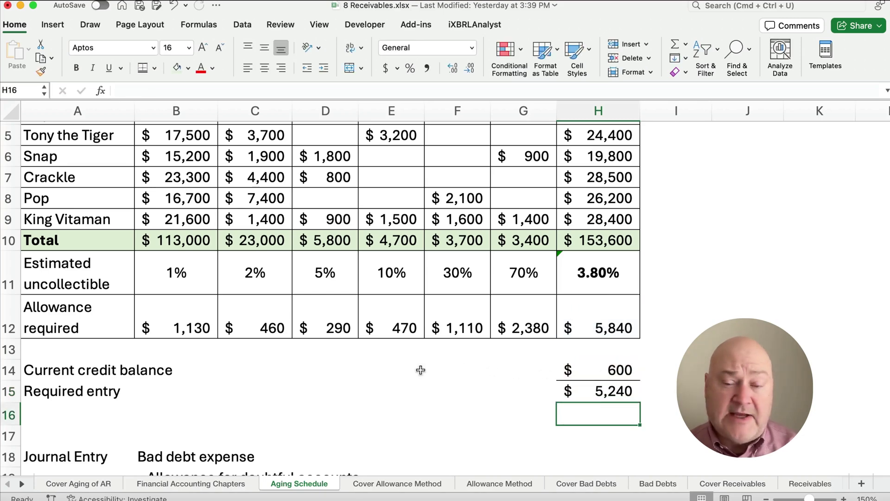
{"action": "scroll", "coordinate": [341, 371], "scroll_direction": "down", "scroll_amount": 1}
{"action": "scroll", "coordinate": [335, 371], "scroll_direction": "down", "scroll_amount": 5}
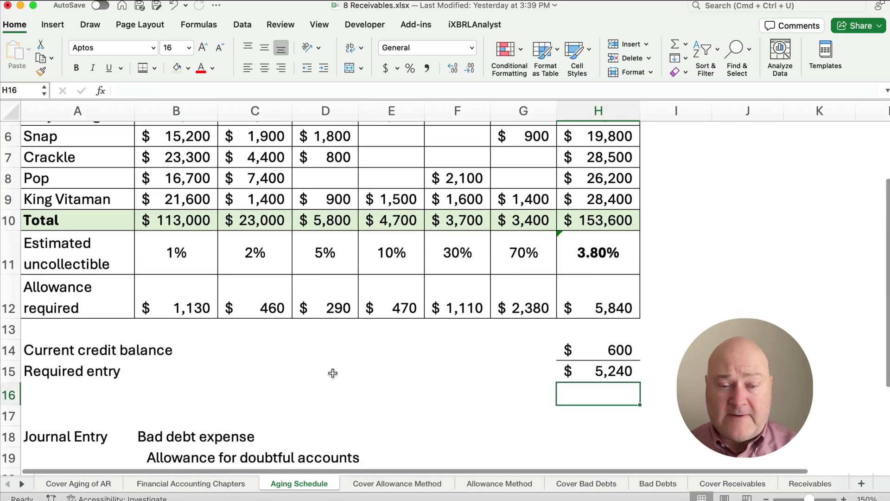
{"action": "scroll", "coordinate": [332, 374], "scroll_direction": "down", "scroll_amount": 4}
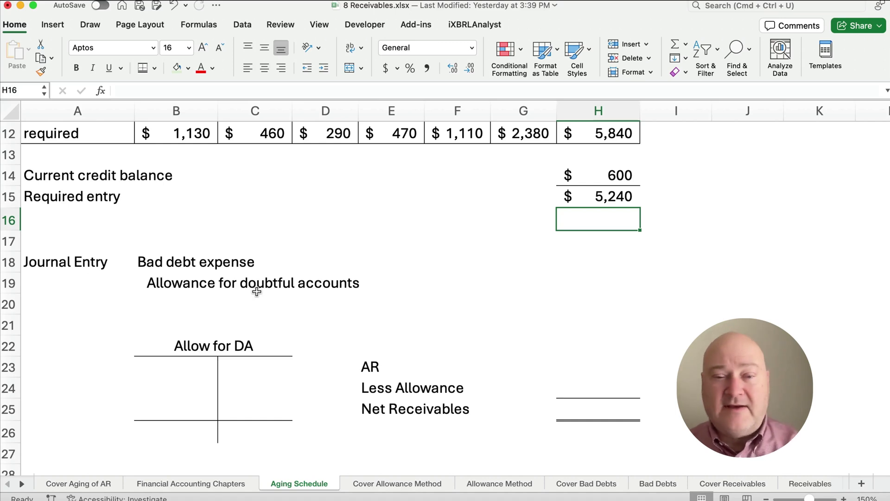
- Link the Bad debt expense debit and Allowance credit to the $5,240 required entry in H15
{"action": "left_click", "coordinate": [381, 259]}
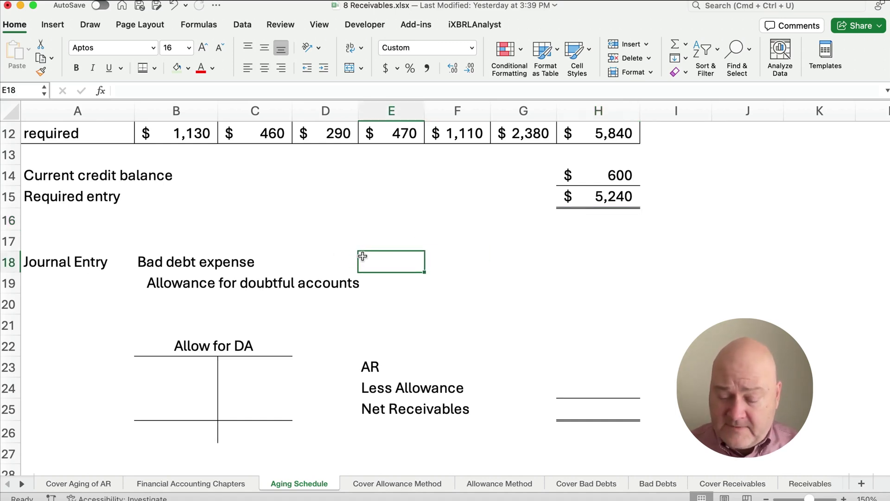
{"action": "type", "text": "="}
{"action": "left_click", "coordinate": [612, 198]}
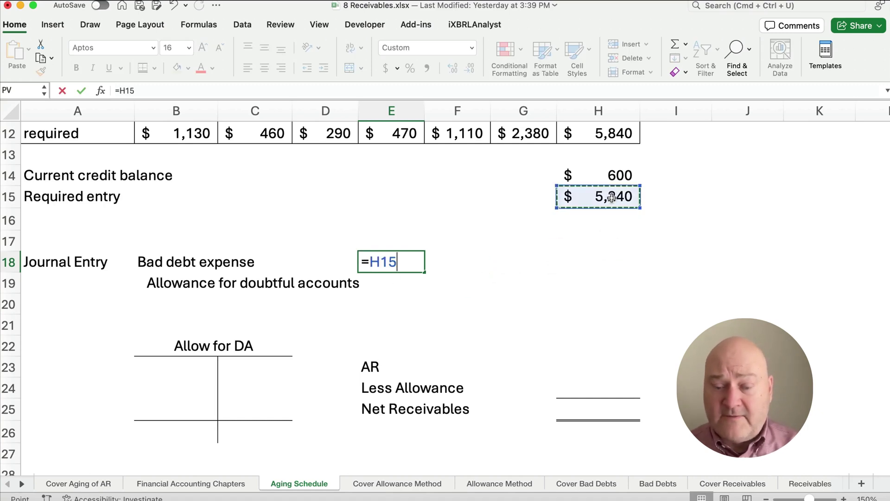
{"action": "key", "text": "Return"}
{"action": "key", "text": "Tab"}
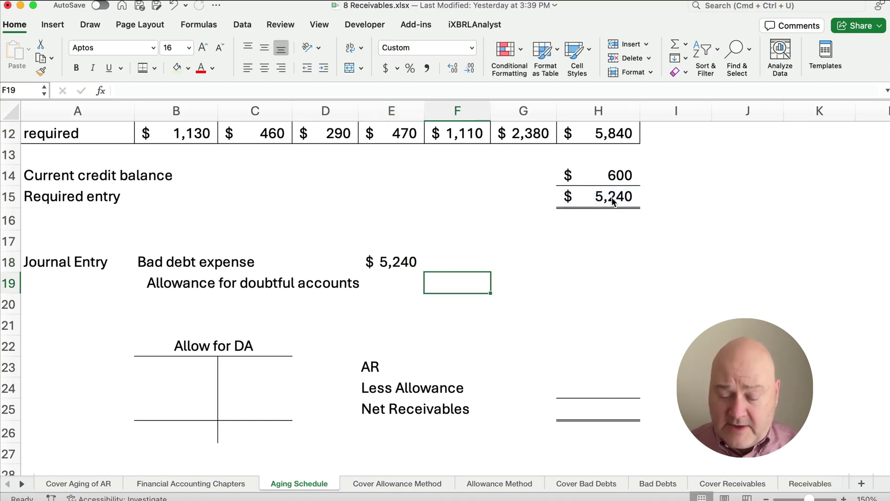
{"action": "type", "text": "="}
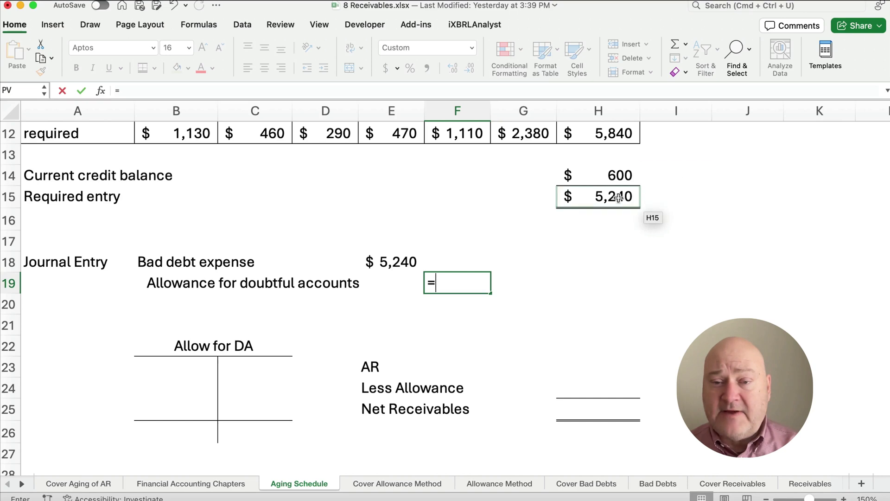
{"action": "left_click", "coordinate": [619, 197]}
{"action": "key", "text": "Return"}
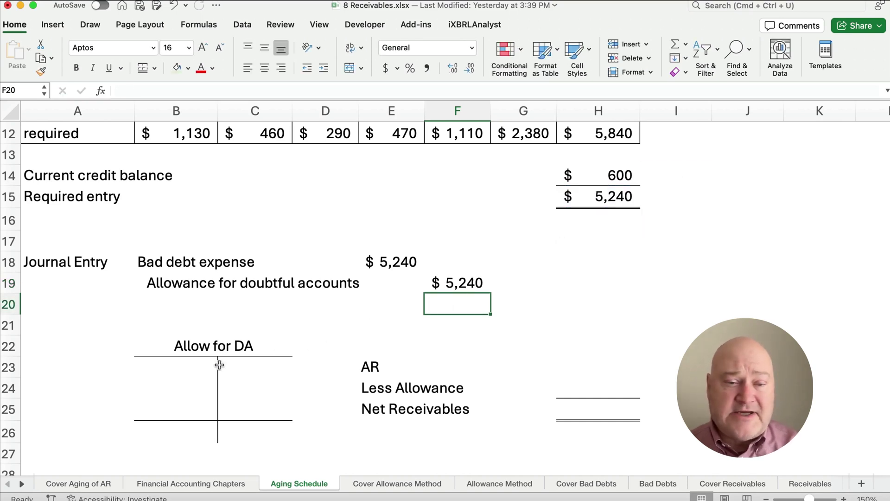
- Post the 600 opening credit and the 5,240 journal credit to the allowance T-account
{"action": "left_click", "coordinate": [234, 365]}
{"action": "type", "text": "600"}
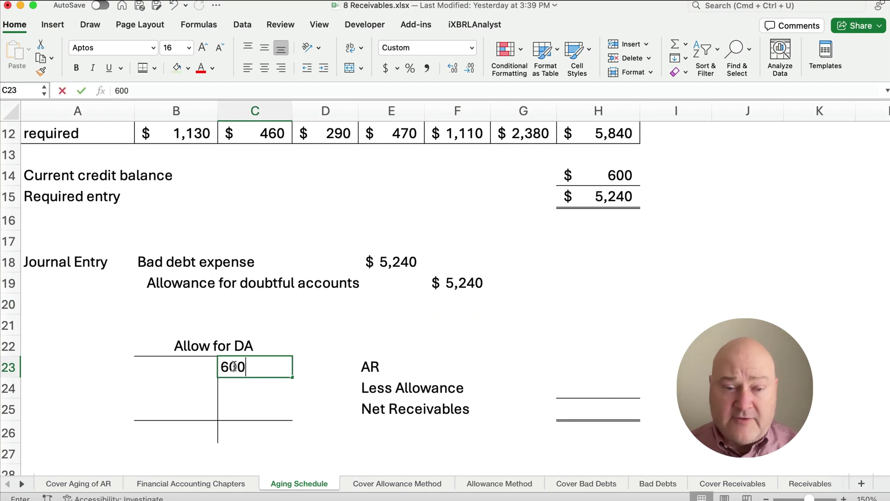
{"action": "key", "text": "Return"}
{"action": "type", "text": "="}
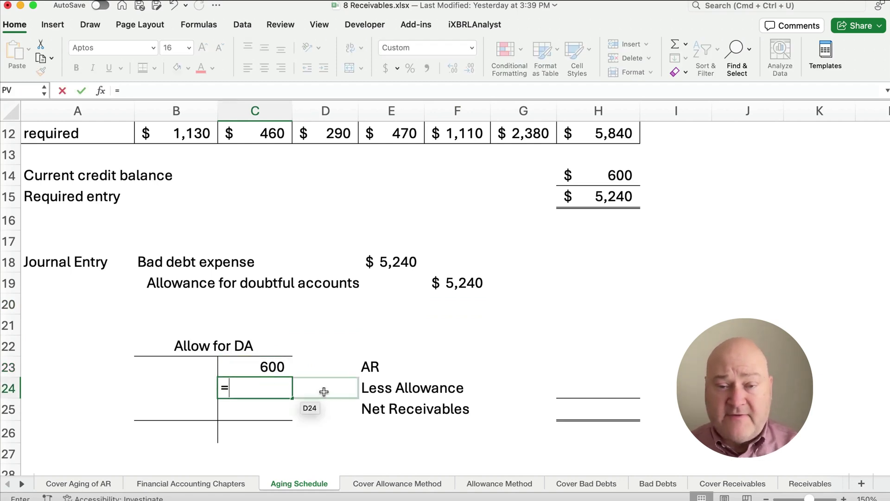
{"action": "left_click", "coordinate": [441, 286]}
{"action": "key", "text": "Return"}
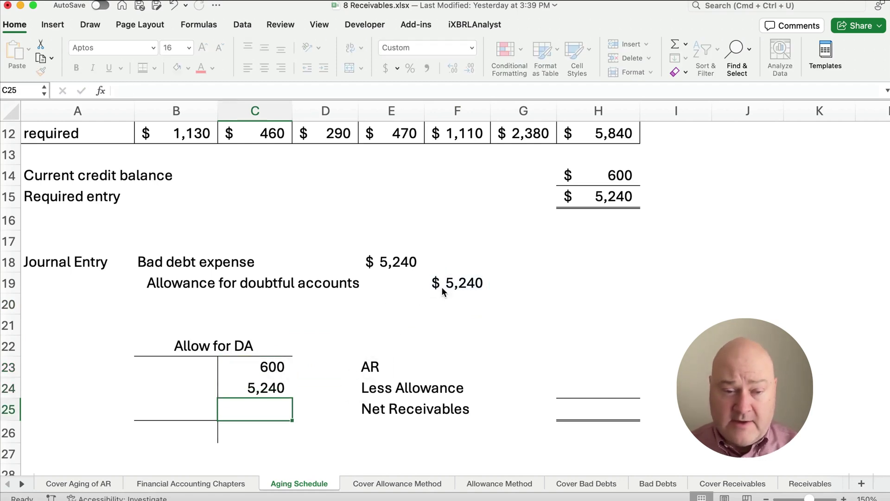
- Total the T-account with =C23+C24, giving a 5,840 ending allowance balance
{"action": "left_click", "coordinate": [269, 430]}
{"action": "type", "text": "="}
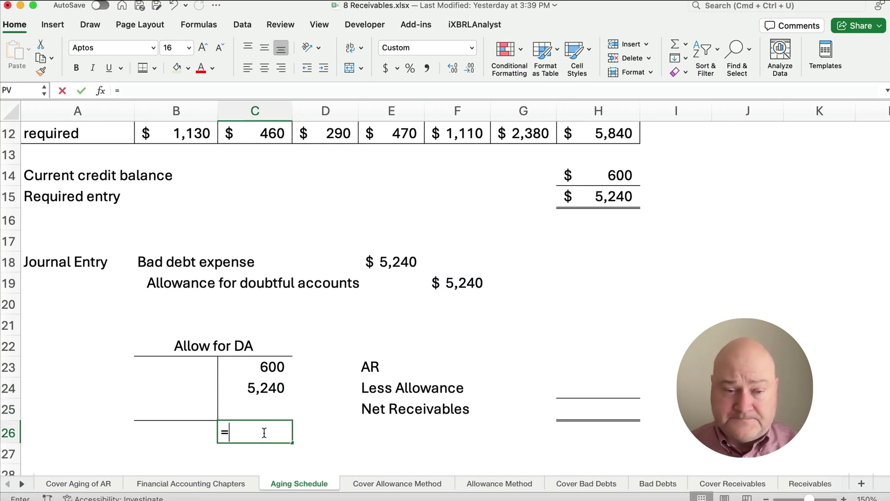
{"action": "key", "text": "Up"}
{"action": "key", "text": "Up"}
{"action": "key", "text": "Up"}
{"action": "type", "text": "+"}
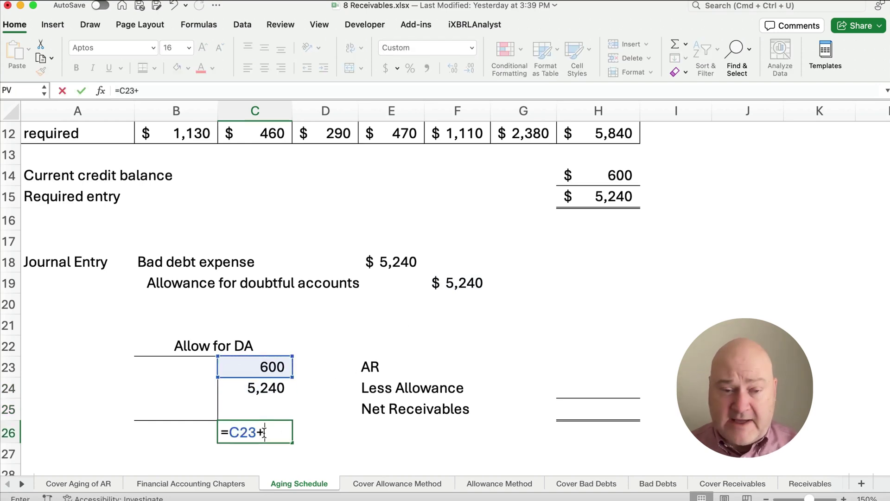
{"action": "key", "text": "Up"}
{"action": "key", "text": "Up"}
{"action": "key", "text": "Return"}
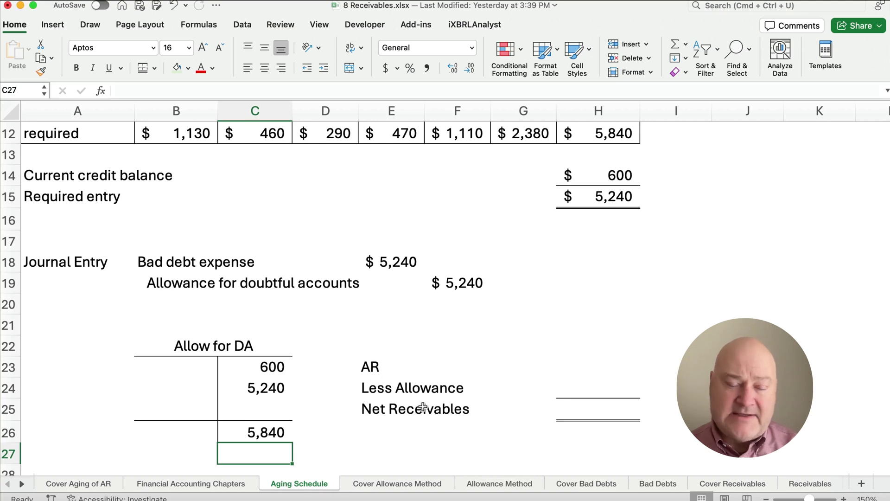
- Link the AR amount in H23 to the $153,600 receivables total with =H10
{"action": "left_click", "coordinate": [575, 364]}
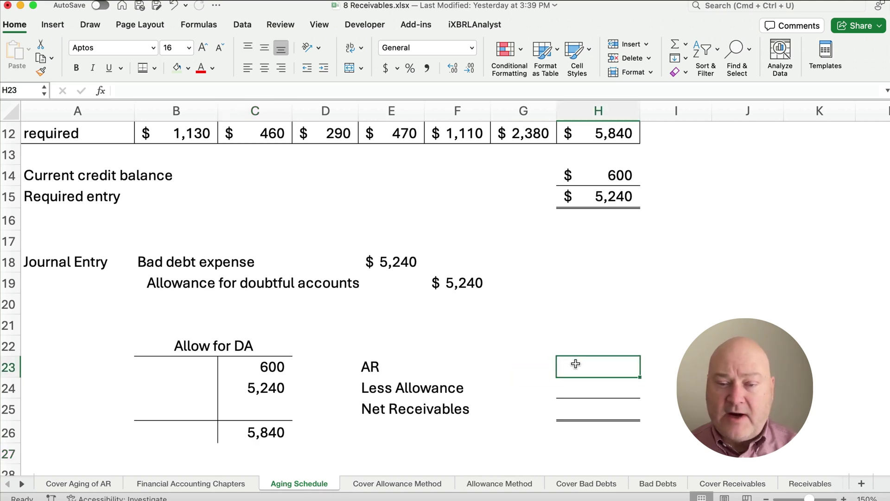
{"action": "type", "text": "="}
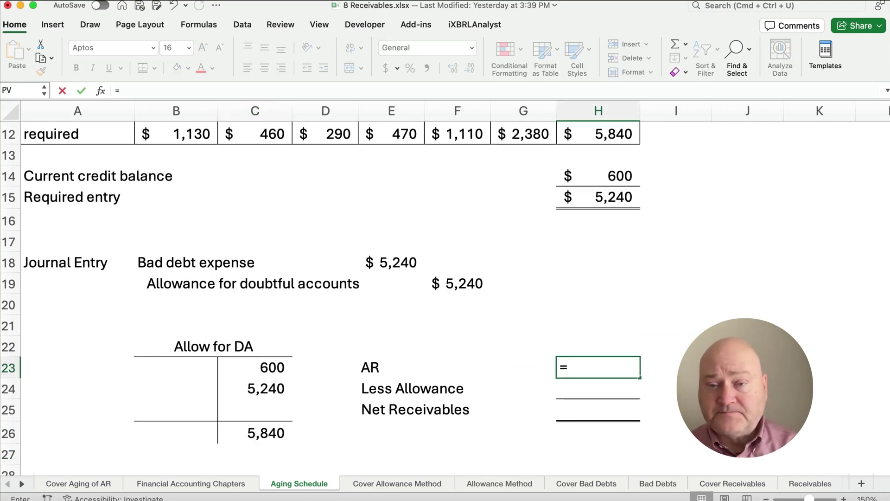
{"action": "scroll", "coordinate": [690, 226], "scroll_direction": "up", "scroll_amount": 4}
{"action": "left_click", "coordinate": [608, 169]}
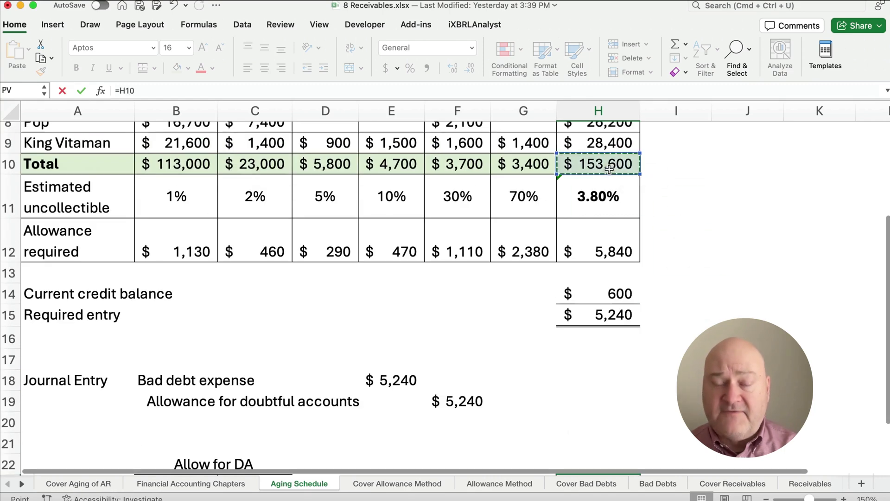
{"action": "key", "text": "Return"}
- Enter =-C26 as Less Allowance and AutoSum Net Receivables to $147,760
{"action": "scroll", "coordinate": [456, 313], "scroll_direction": "down", "scroll_amount": 2}
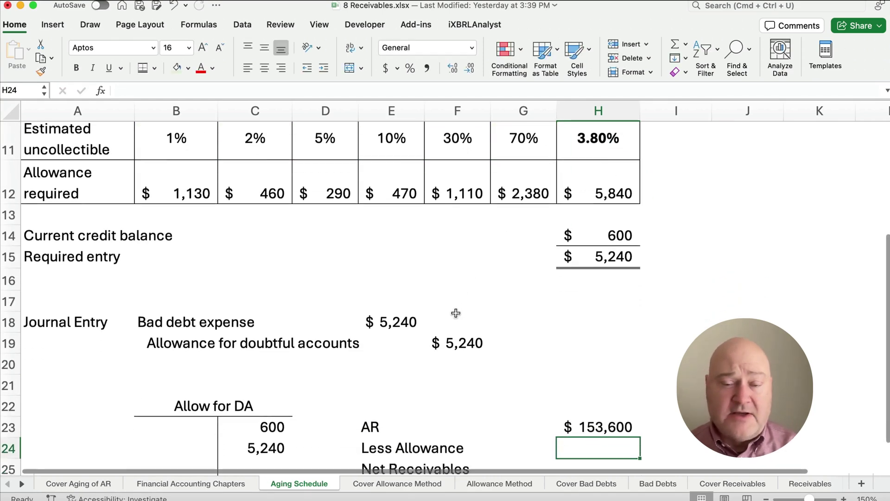
{"action": "scroll", "coordinate": [456, 313], "scroll_direction": "down", "scroll_amount": 1}
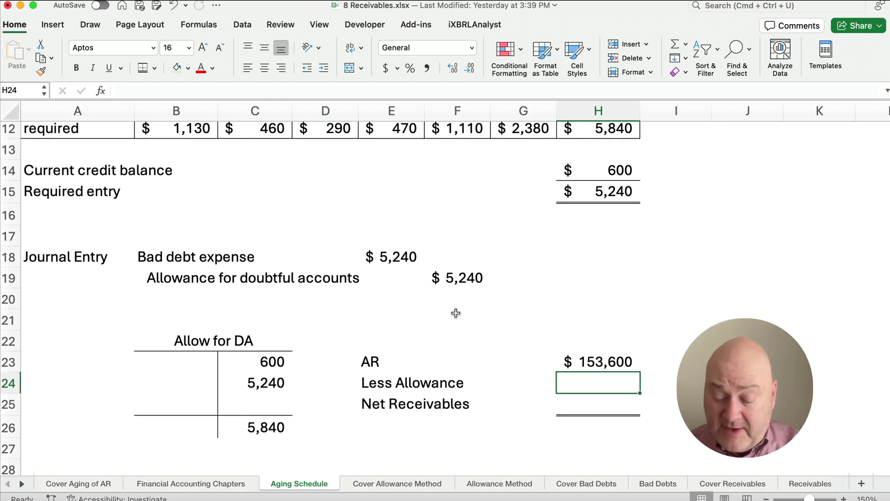
{"action": "type", "text": "=-"}
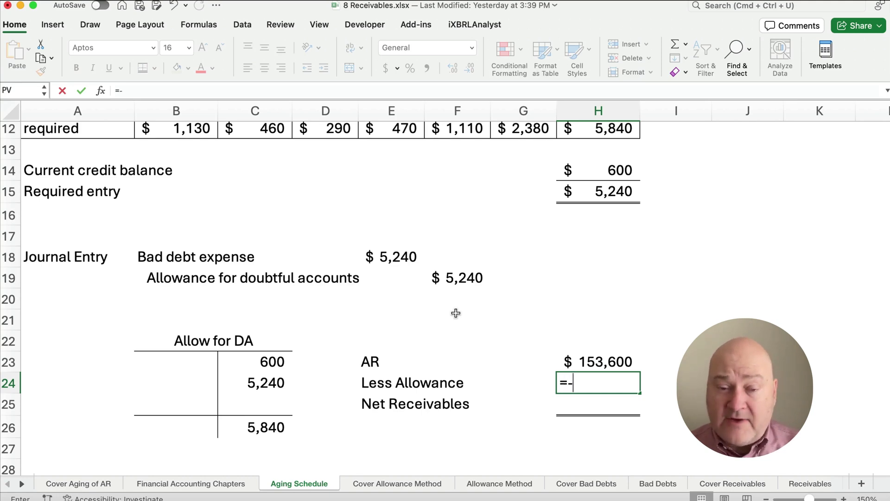
{"action": "left_click", "coordinate": [283, 419]}
{"action": "key", "text": "Return"}
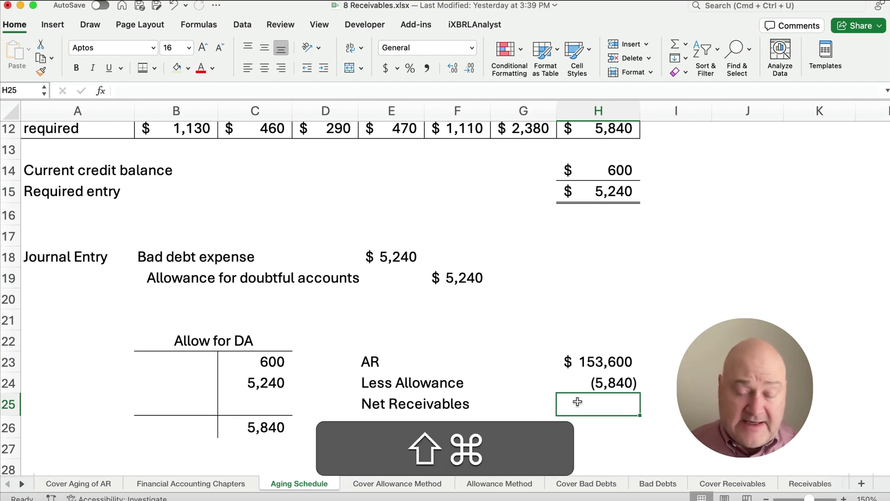
{"action": "key", "text": "super+shift+t"}
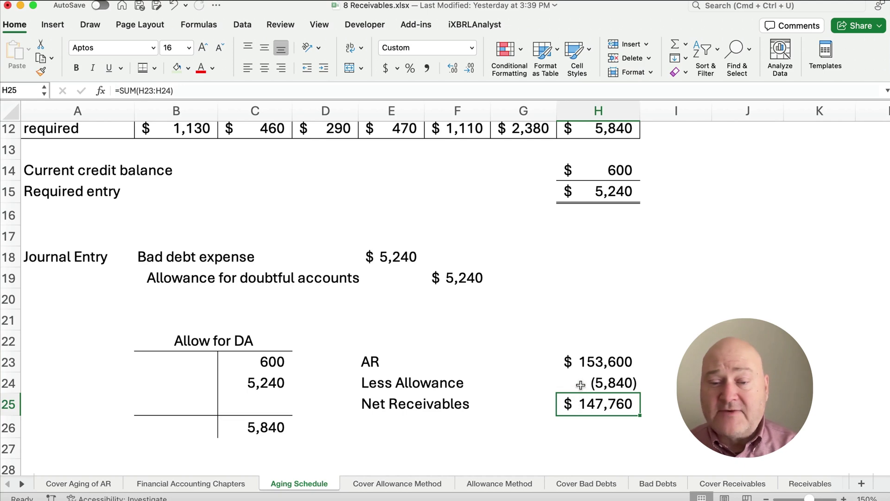
- Format the $(5,840) allowance amount in Accounting style with no decimals
{"action": "left_click", "coordinate": [579, 382]}
{"action": "left_click", "coordinate": [384, 70]}
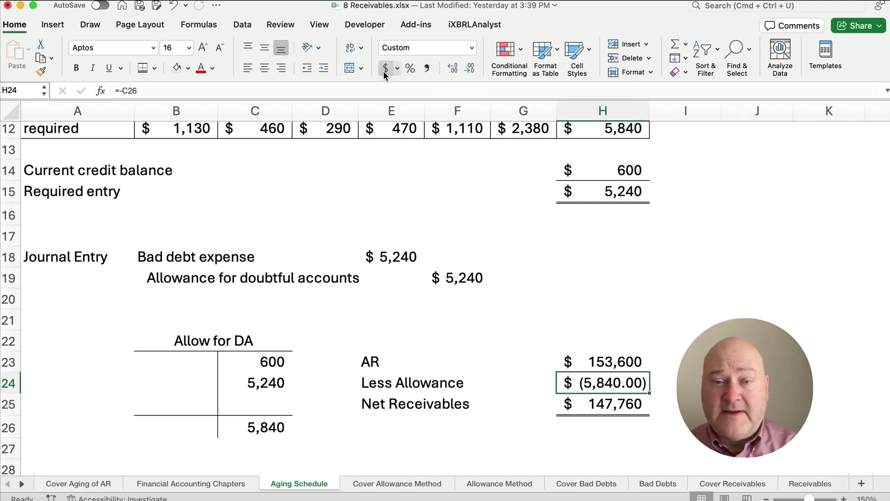
{"action": "left_click", "coordinate": [464, 72]}
{"action": "left_click", "coordinate": [465, 72]}
{"action": "left_click", "coordinate": [551, 427]}
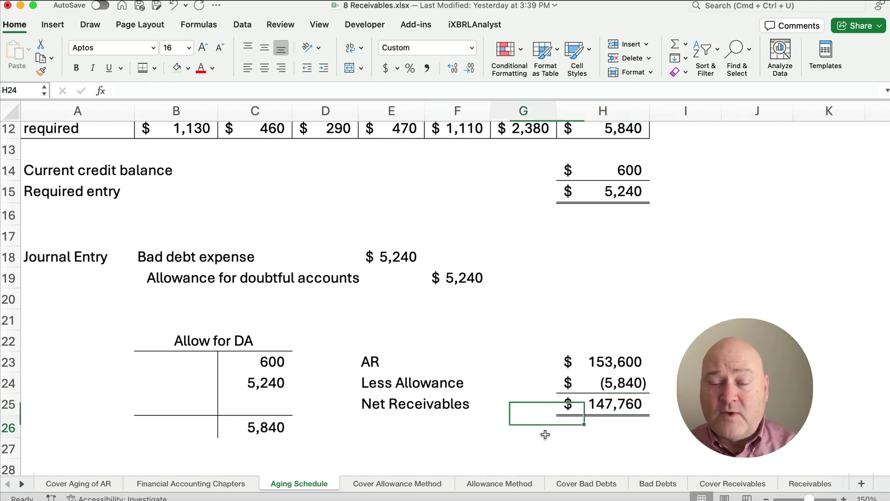